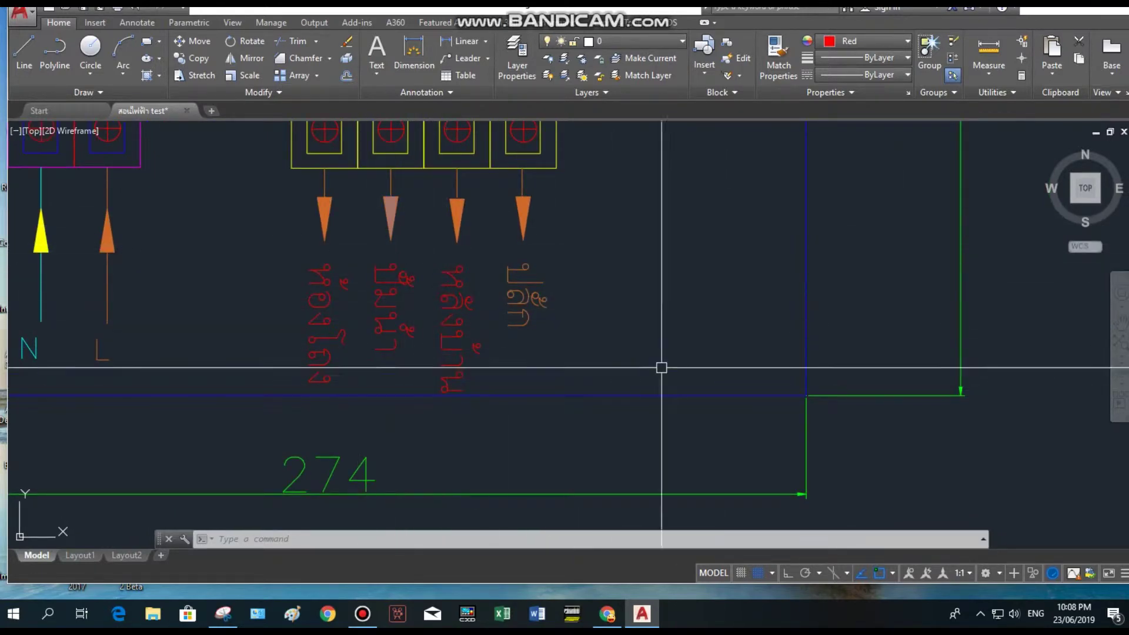
Step: Replace the text of the fourth outgoing breaker's label with ห้องครัว
{"action": "double_click", "coordinate": [517, 304]}
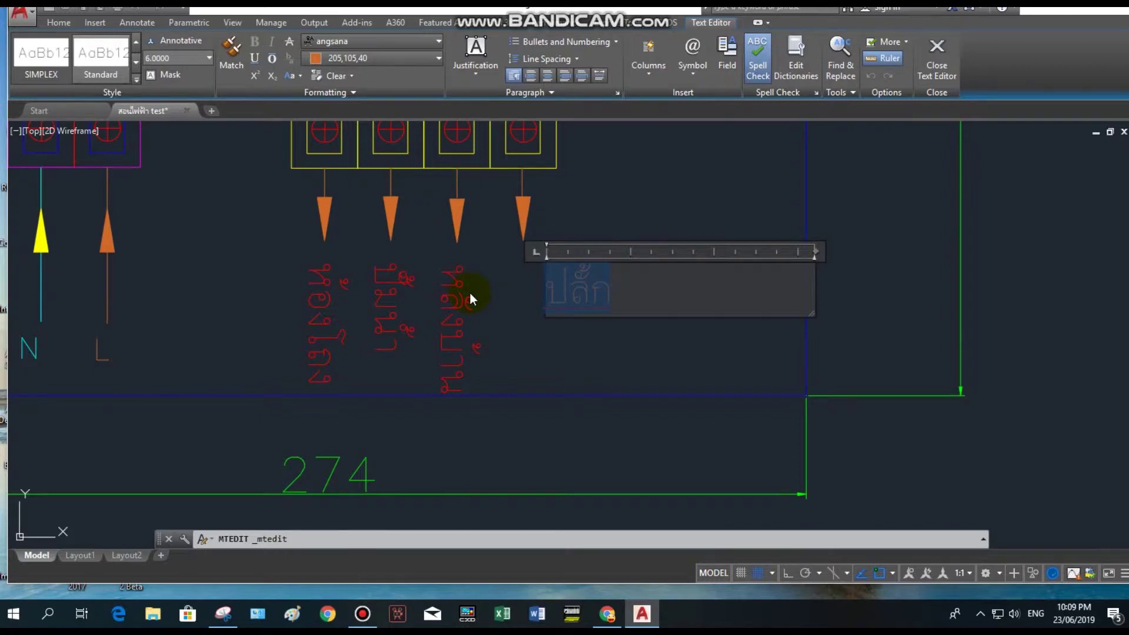
{"action": "type", "text": "S"}
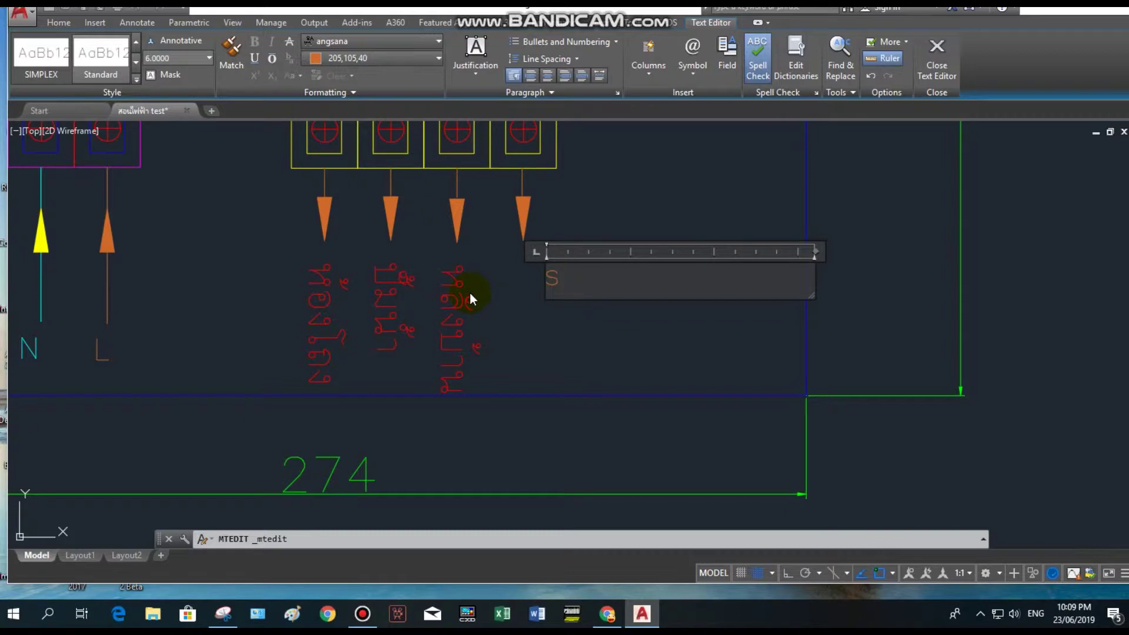
{"action": "key", "text": "BackSpace"}
{"action": "key", "text": "grave"}
{"action": "type", "text": "ห้องครัว"}
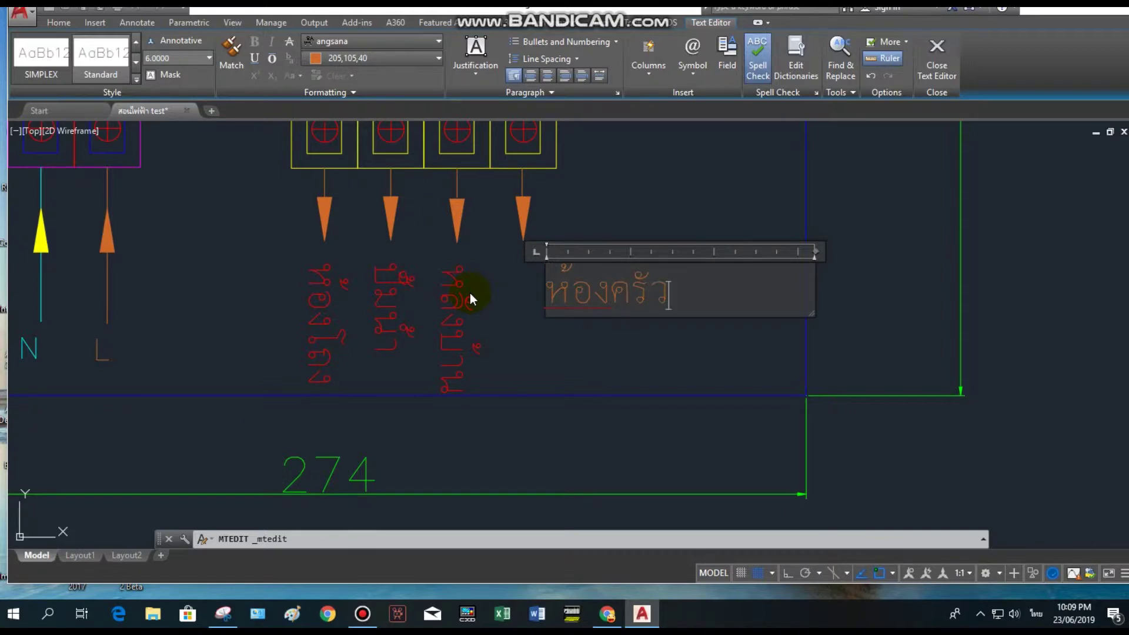
{"action": "key", "text": "grave"}
{"action": "left_click", "coordinate": [649, 388]}
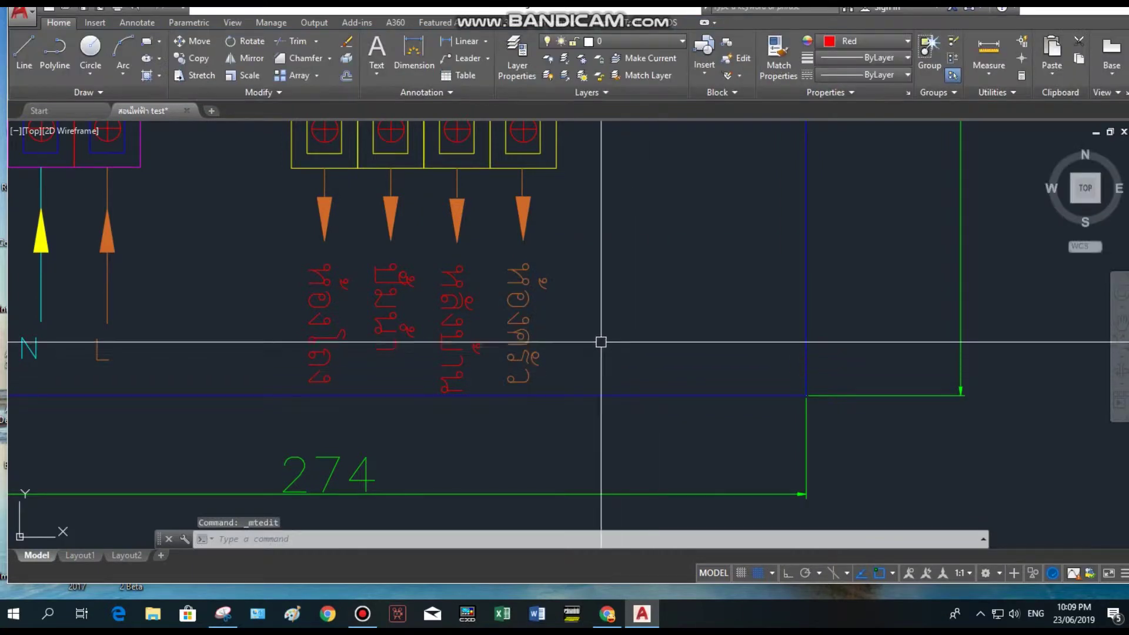
Step: Set the colour of the ห้องครัว label to Red
{"action": "left_click", "coordinate": [523, 330]}
{"action": "left_click", "coordinate": [899, 42]}
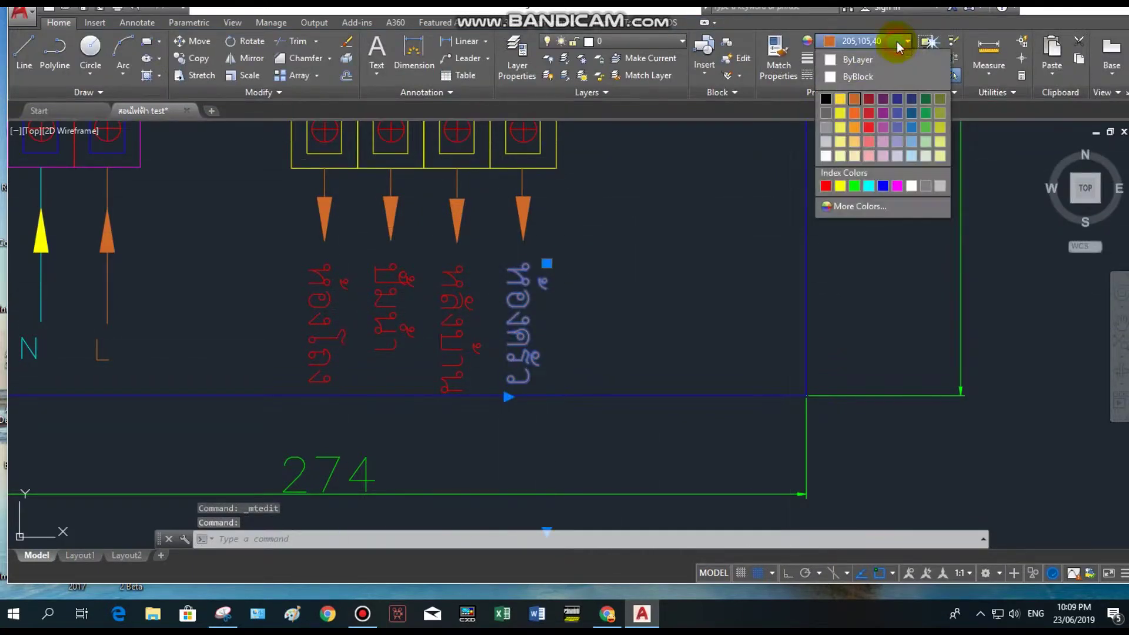
{"action": "left_click", "coordinate": [826, 186]}
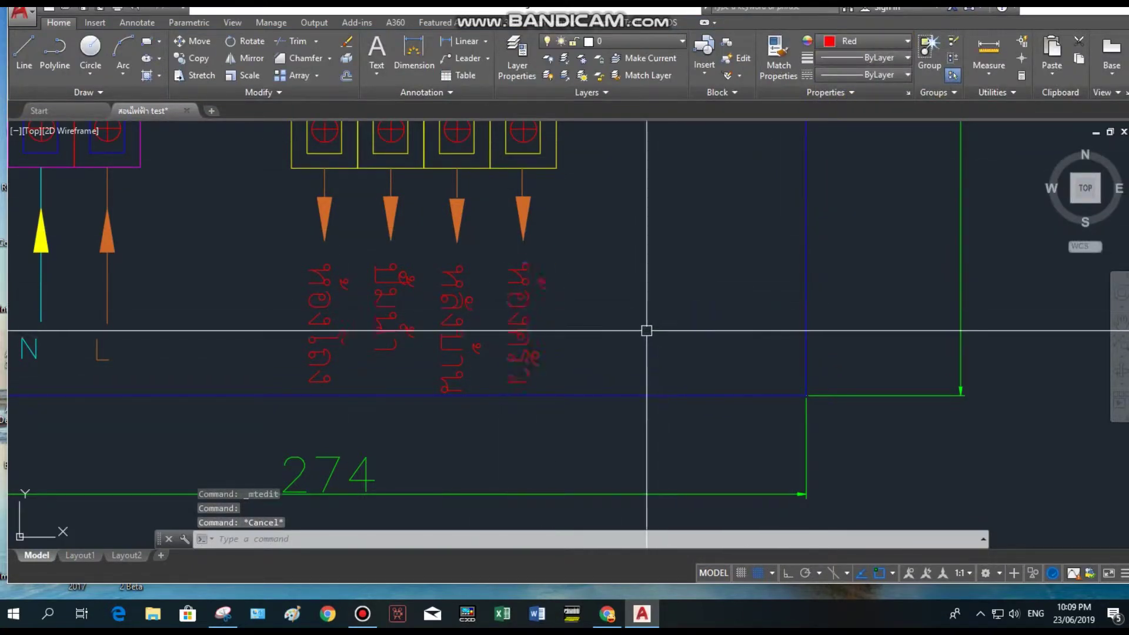
Step: Draw a horizontal line about 270 units long in the empty area beside and below the consumer unit, with Ortho on
{"action": "scroll", "coordinate": [646, 330], "scroll_direction": "down", "scroll_amount": 6}
{"action": "scroll", "coordinate": [441, 337], "scroll_direction": "up", "scroll_amount": 5}
{"action": "middle_click_drag", "start_coordinate": [386, 348], "coordinate": [444, 351]}
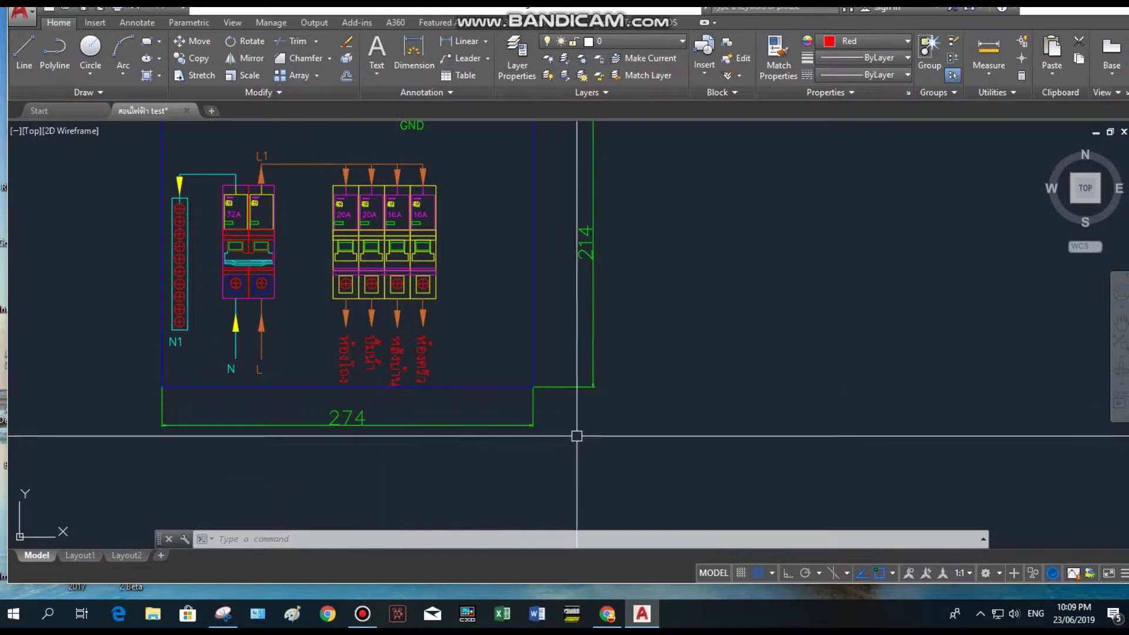
{"action": "middle_click_drag", "start_coordinate": [577, 433], "coordinate": [453, 425]}
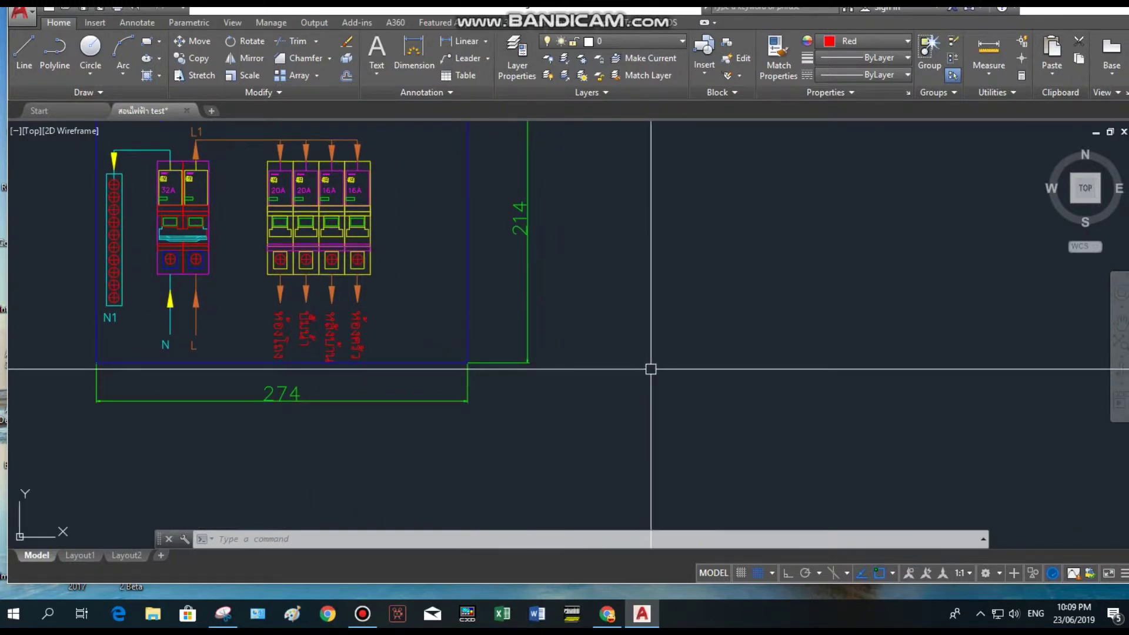
{"action": "left_click", "coordinate": [24, 53]}
{"action": "scroll", "coordinate": [115, 169], "scroll_direction": "down", "scroll_amount": 4}
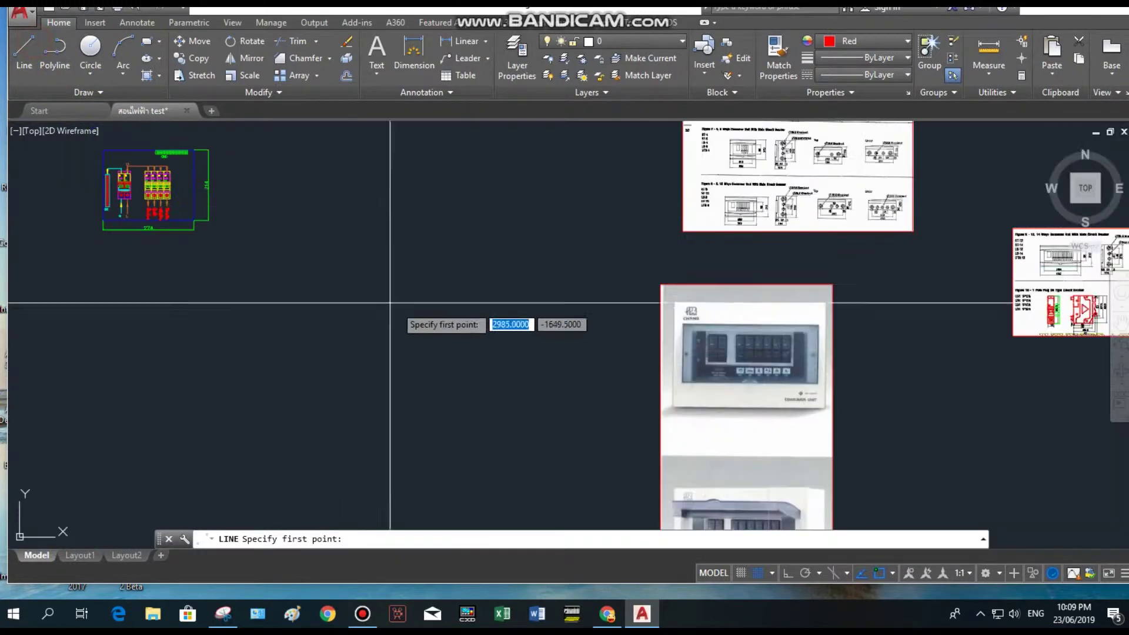
{"action": "scroll", "coordinate": [354, 284], "scroll_direction": "up", "scroll_amount": 2}
{"action": "left_click", "coordinate": [145, 245]}
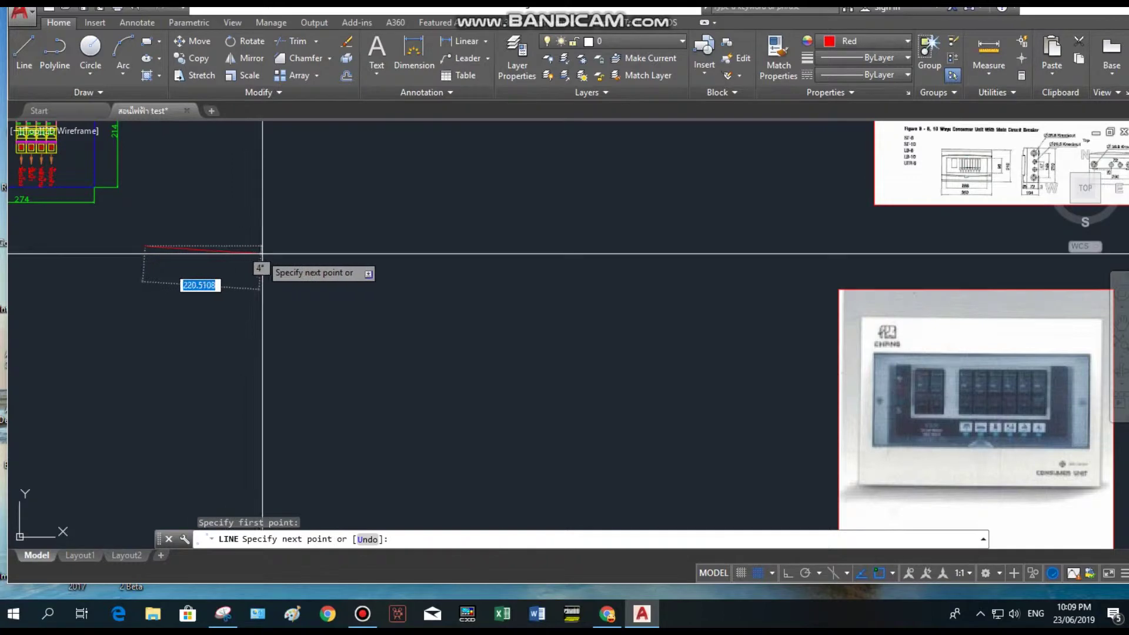
{"action": "key", "text": "F8"}
{"action": "left_click", "coordinate": [290, 243]}
{"action": "right_click", "coordinate": [290, 243]}
{"action": "left_click", "coordinate": [321, 257]}
Step: Copy the L label from the main breaker's input to the right-hand end of the new red line, with Ortho off
{"action": "scroll", "coordinate": [287, 245], "scroll_direction": "up", "scroll_amount": 2}
{"action": "middle_click_drag", "start_coordinate": [288, 263], "coordinate": [476, 282]}
{"action": "scroll", "coordinate": [494, 291], "scroll_direction": "down", "scroll_amount": 4}
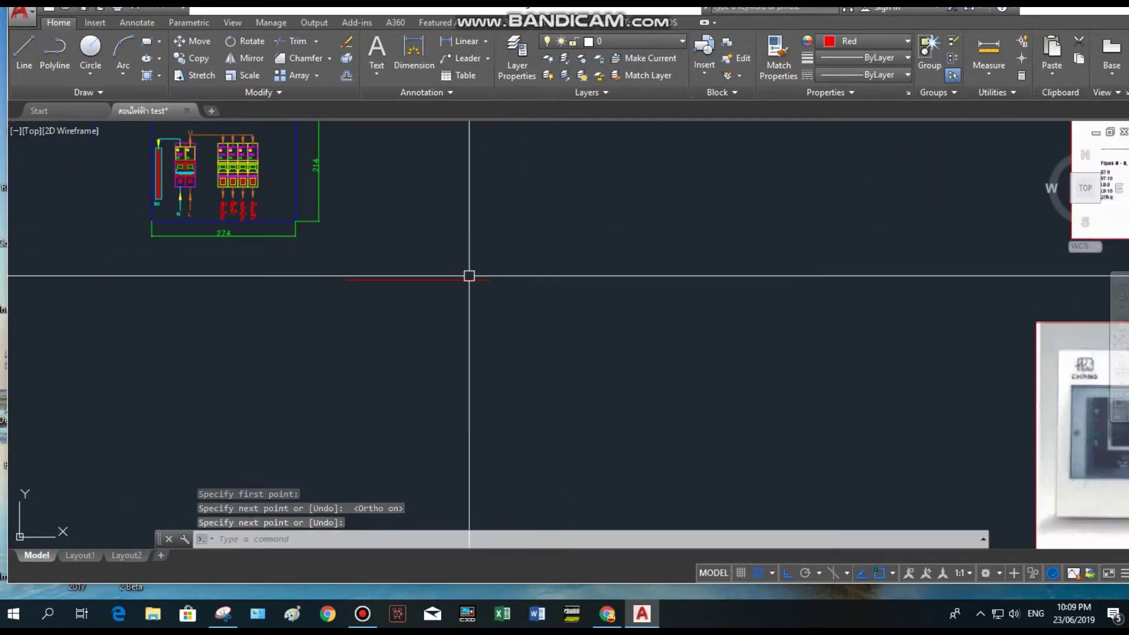
{"action": "scroll", "coordinate": [223, 205], "scroll_direction": "up", "scroll_amount": 4}
{"action": "left_click", "coordinate": [223, 205]}
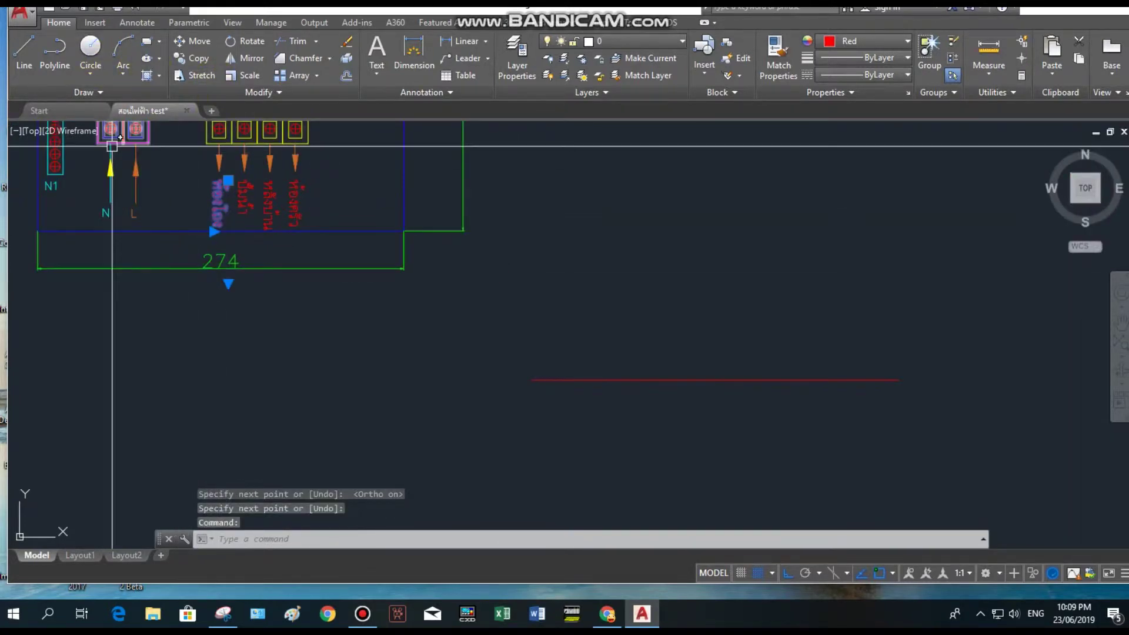
{"action": "key", "text": "Escape"}
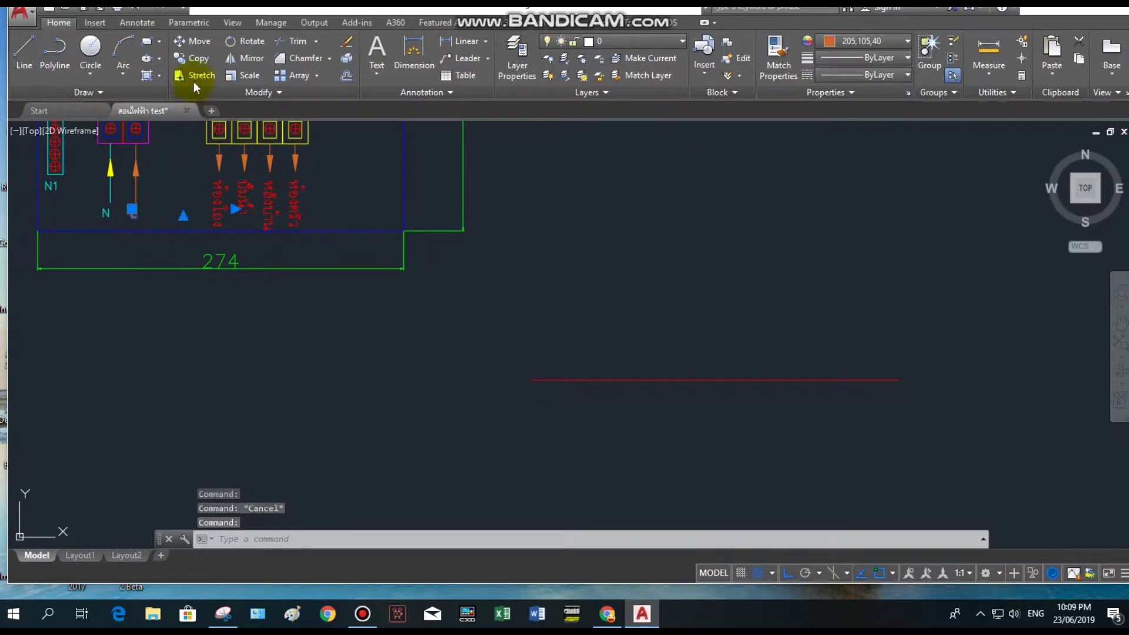
{"action": "left_click", "coordinate": [194, 60]}
{"action": "left_click", "coordinate": [132, 225]}
{"action": "scroll", "coordinate": [130, 241], "scroll_direction": "down", "scroll_amount": 2}
{"action": "scroll", "coordinate": [454, 296], "scroll_direction": "up", "scroll_amount": 2}
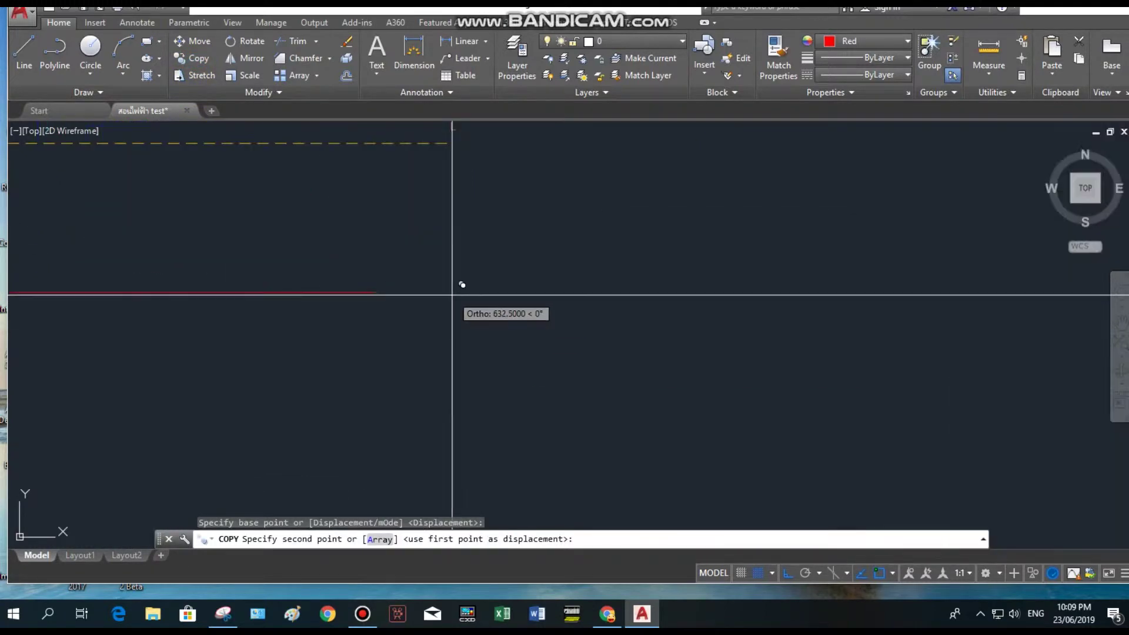
{"action": "key", "text": "F8"}
{"action": "left_click", "coordinate": [250, 289]}
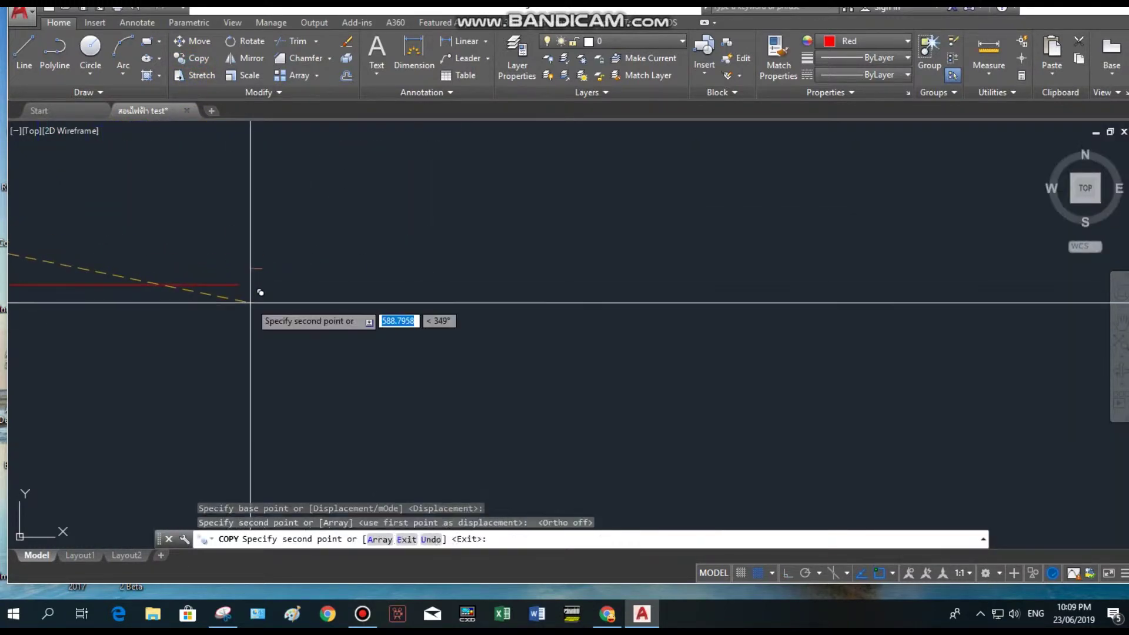
{"action": "key", "text": "Return"}
Step: Change the text of the copied label at the line's end to PLUG
{"action": "double_click", "coordinate": [252, 257]}
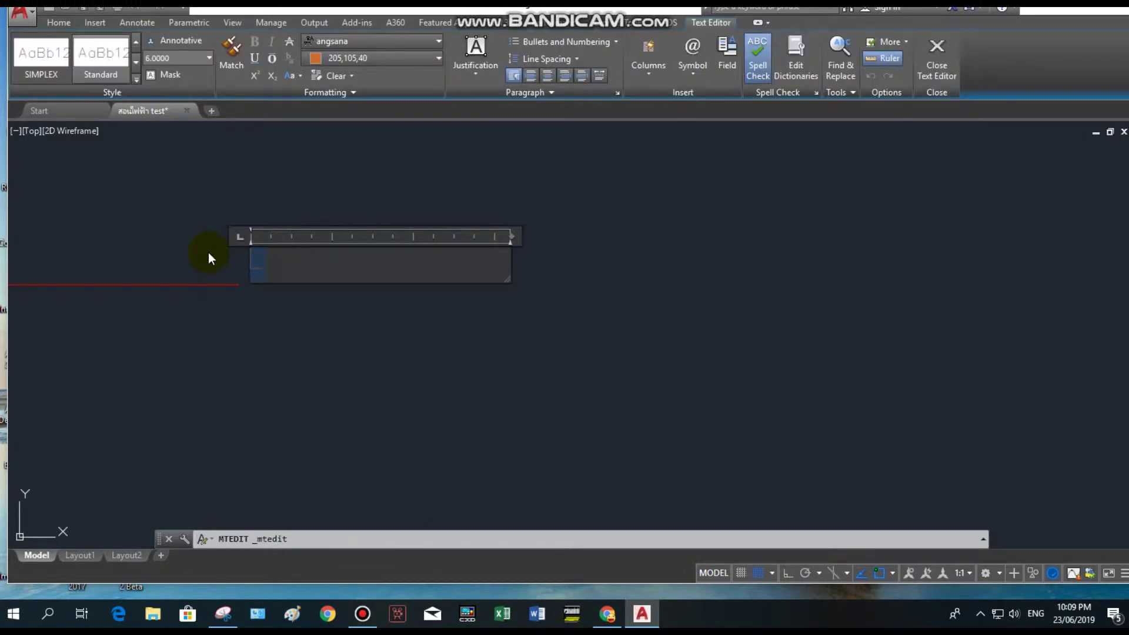
{"action": "type", "text": "PULG"}
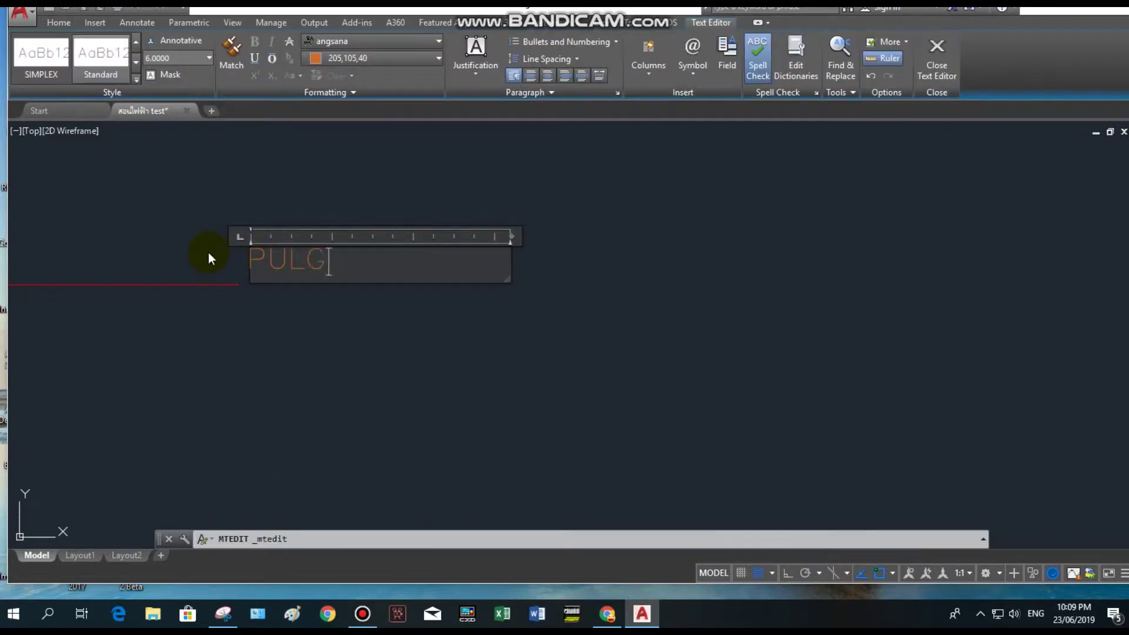
{"action": "left_click", "coordinate": [335, 323]}
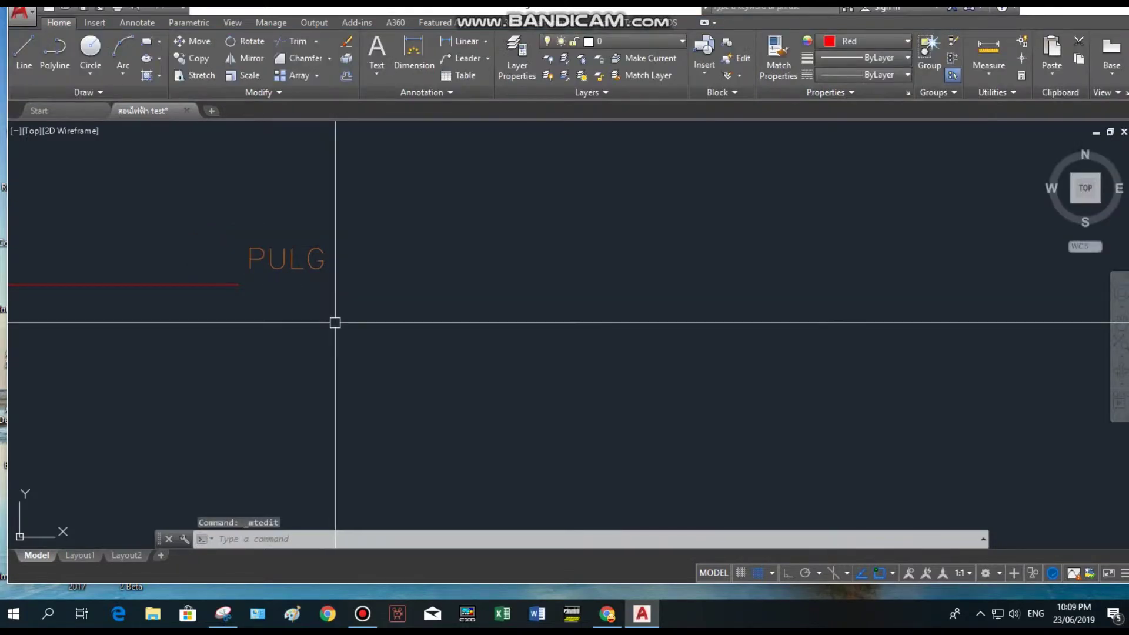
{"action": "double_click", "coordinate": [298, 267]}
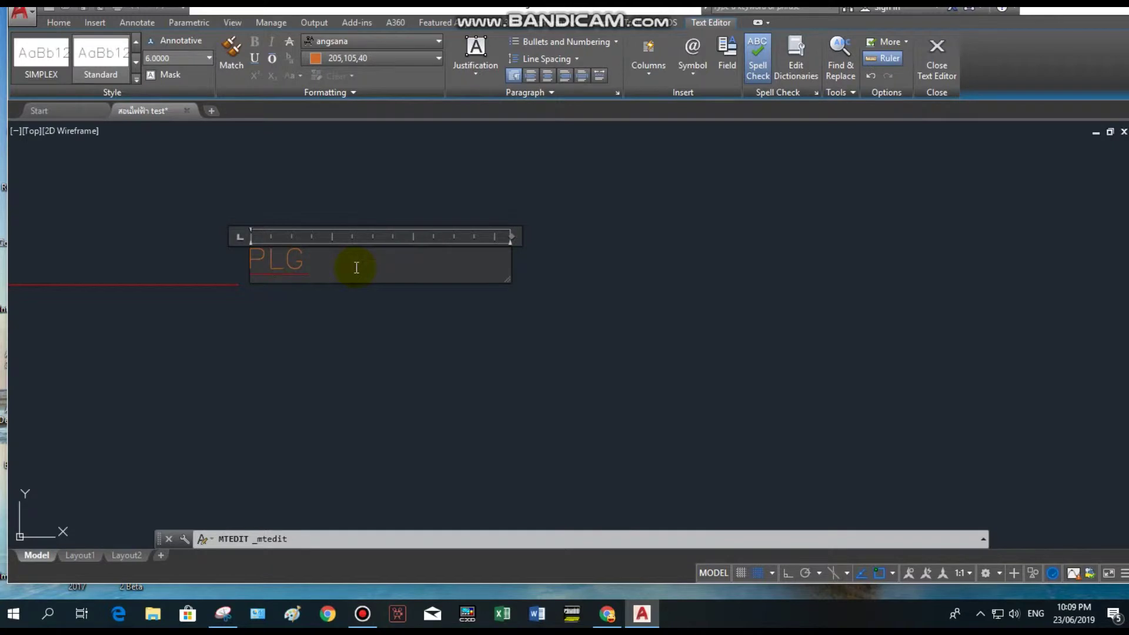
{"action": "left_click", "coordinate": [499, 340]}
Step: Copy the PLUG label horizontally about 32 units to the right of the original
{"action": "scroll", "coordinate": [376, 264], "scroll_direction": "down", "scroll_amount": 2}
{"action": "left_click", "coordinate": [330, 256]}
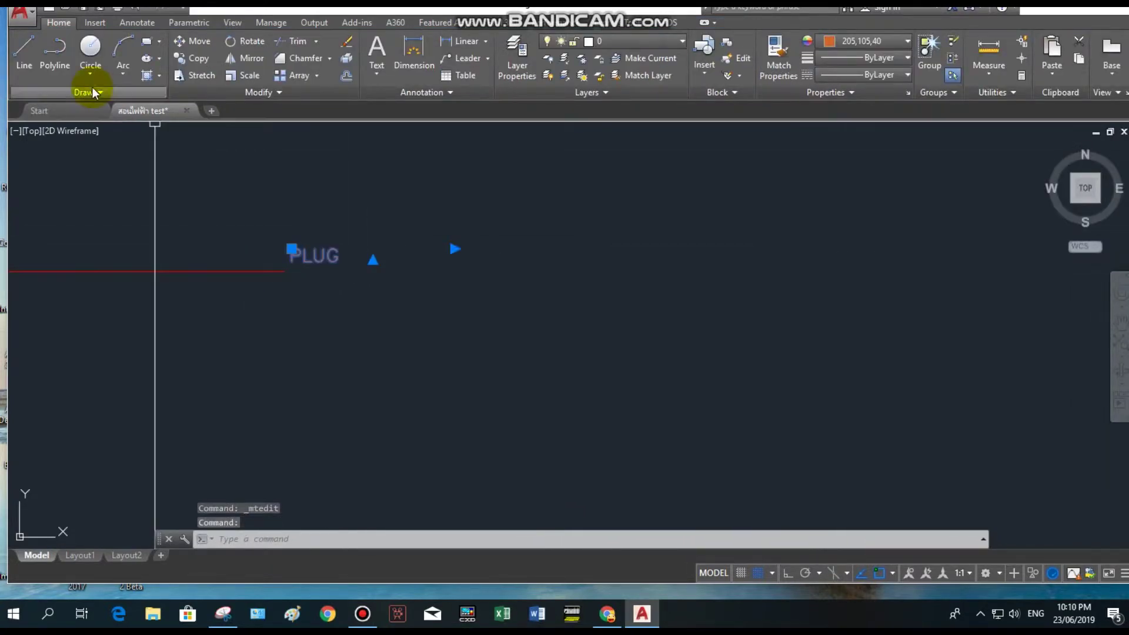
{"action": "left_click", "coordinate": [206, 62]}
{"action": "left_click", "coordinate": [365, 189]}
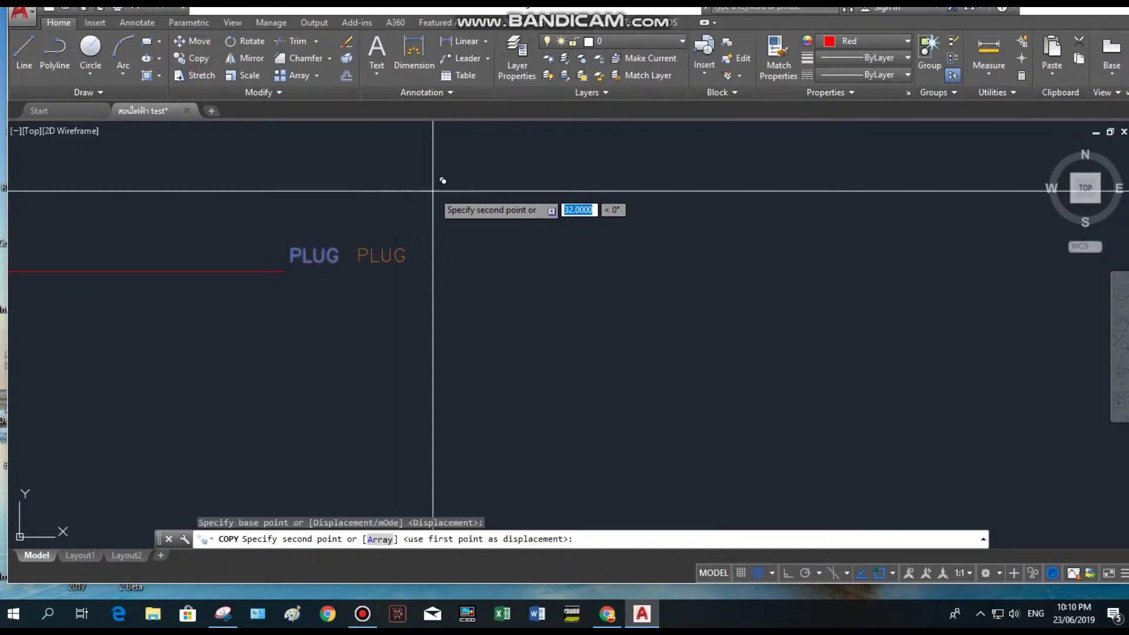
{"action": "left_click", "coordinate": [439, 187]}
Step: Change the text of the second PLUG label to SW-L
{"action": "double_click", "coordinate": [397, 255]}
{"action": "left_click", "coordinate": [349, 259]}
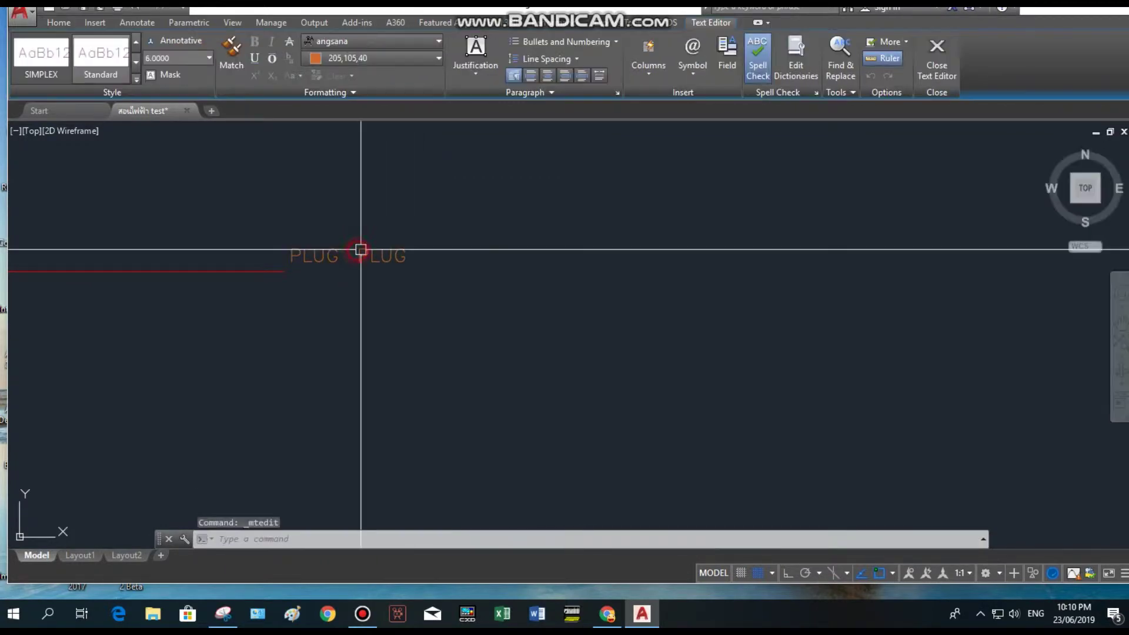
{"action": "left_click", "coordinate": [360, 250]}
{"action": "double_click", "coordinate": [404, 259]}
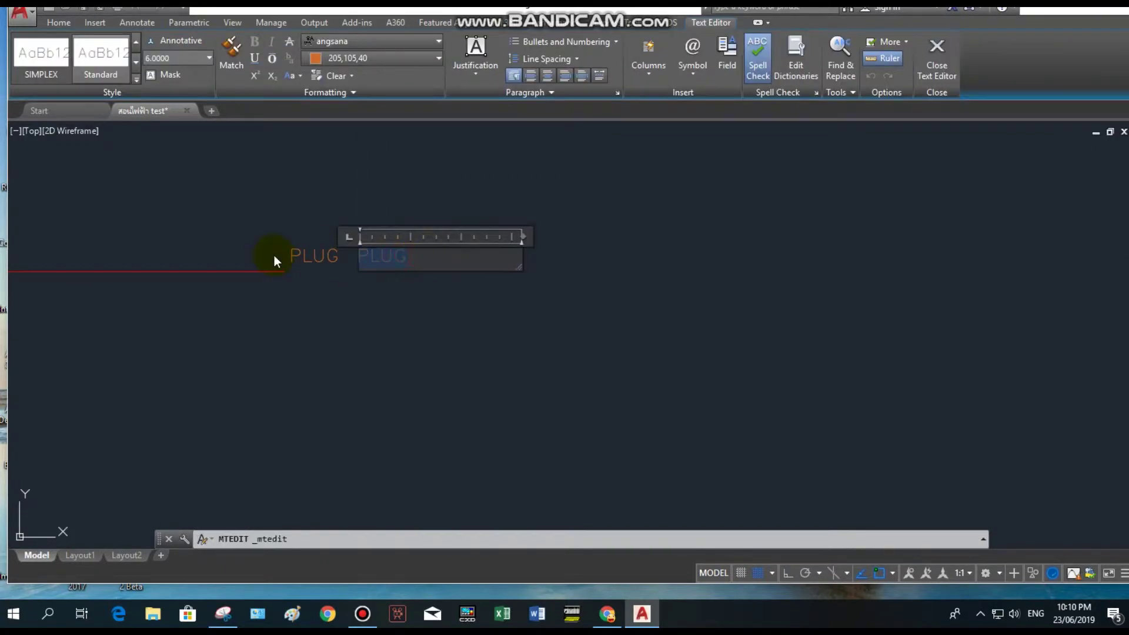
{"action": "type", "text": "SW-"}
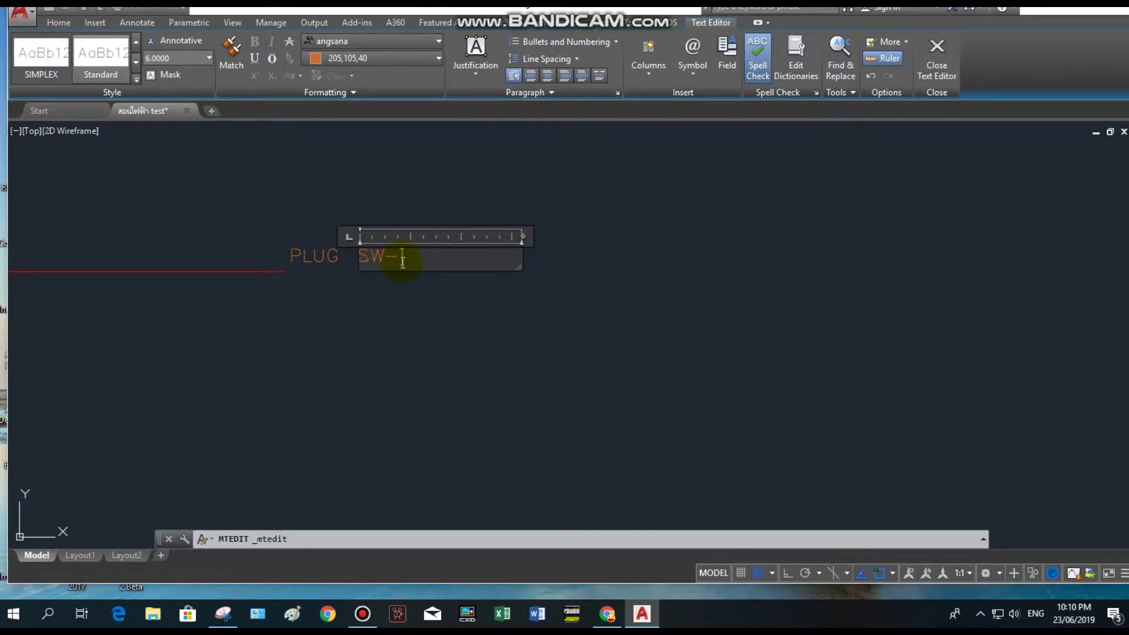
{"action": "left_click", "coordinate": [444, 320]}
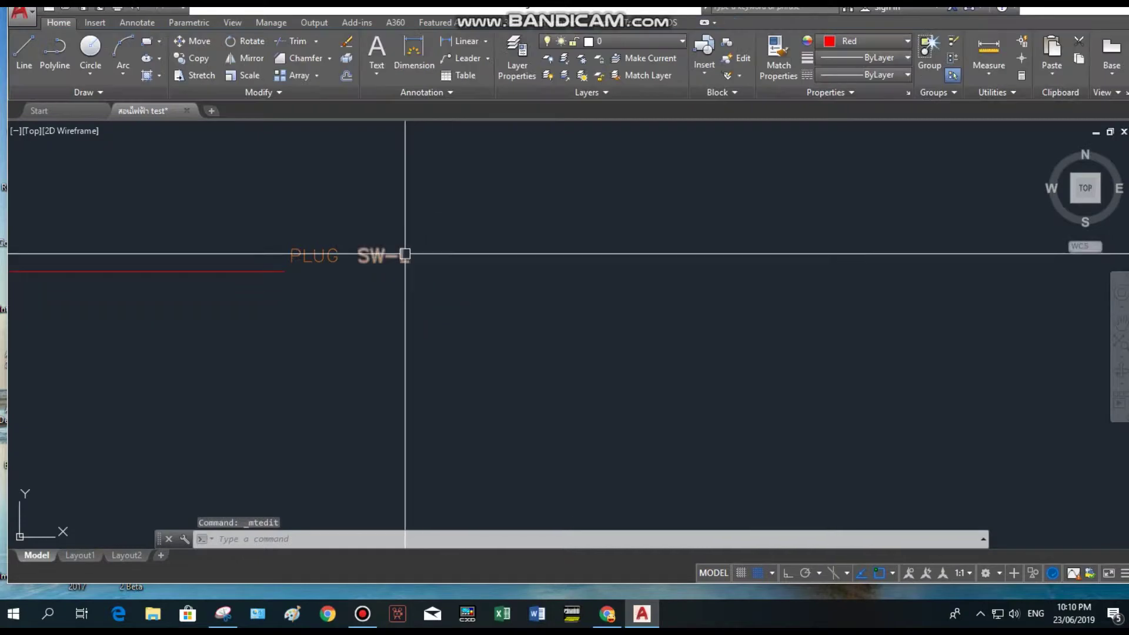
Step: Copy the SW-L label horizontally about 95 units to the right, with Ortho on
{"action": "left_click", "coordinate": [411, 262]}
{"action": "left_click", "coordinate": [188, 59]}
{"action": "left_click", "coordinate": [501, 451]}
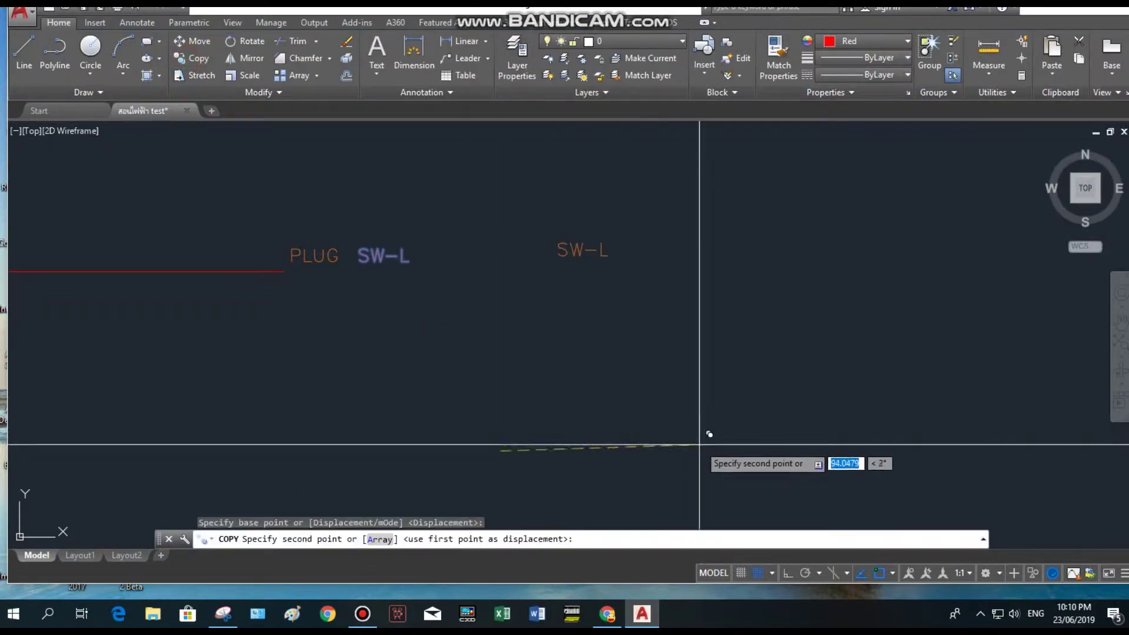
{"action": "left_click", "coordinate": [716, 447]}
{"action": "key", "text": "Escape"}
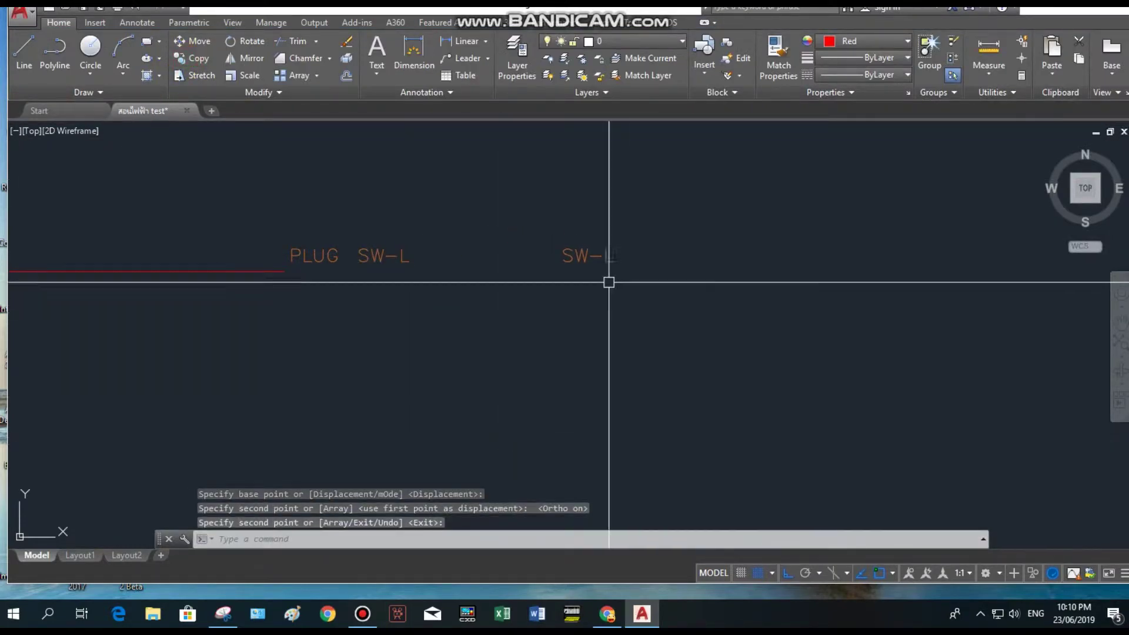
Step: Change the text of the rightmost SW-L copy to LIGHT
{"action": "double_click", "coordinate": [611, 258]}
{"action": "type", "text": "LIGHT"}
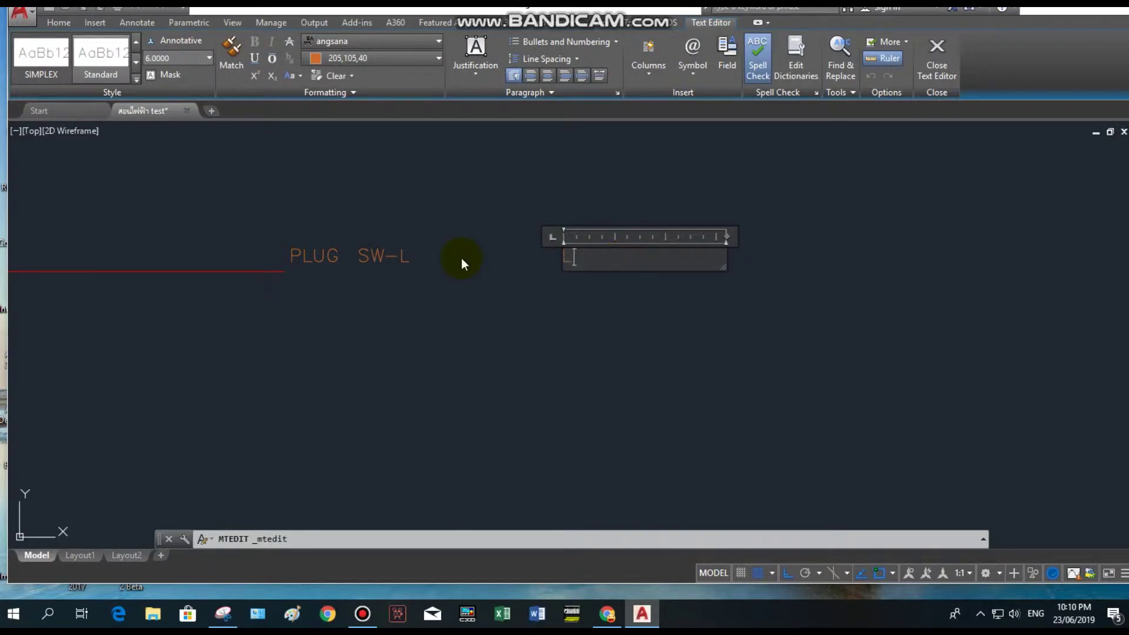
{"action": "left_click", "coordinate": [462, 258]}
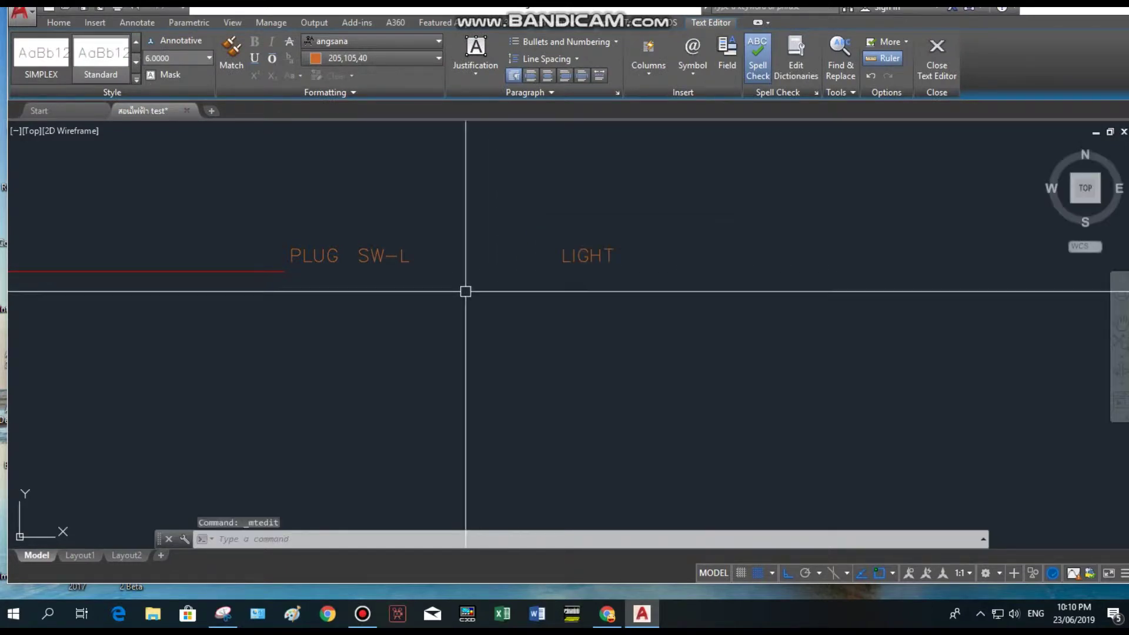
Step: Draw a short horizontal line in the gap between the SW-L and LIGHT labels
{"action": "left_click", "coordinate": [24, 47]}
{"action": "scroll", "coordinate": [480, 237], "scroll_direction": "up", "scroll_amount": 2}
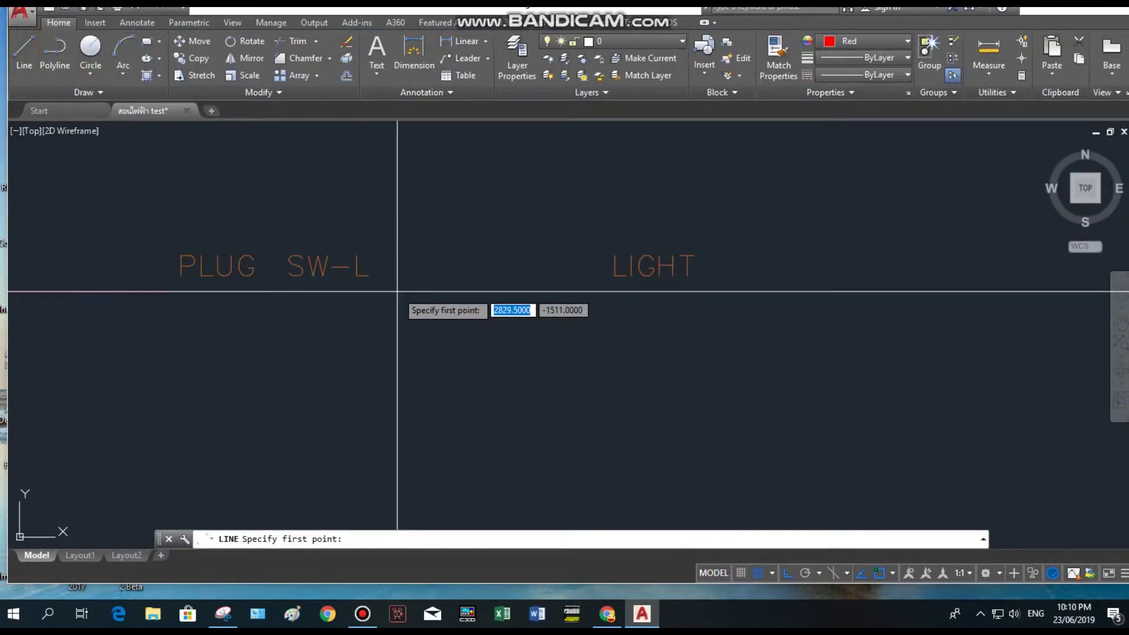
{"action": "left_click", "coordinate": [397, 291]}
{"action": "left_click", "coordinate": [598, 306]}
{"action": "key", "text": "Escape"}
Step: Copy the long red line together with its PLUG label straight down to form a second row
{"action": "scroll", "coordinate": [608, 315], "scroll_direction": "down", "scroll_amount": 3}
{"action": "scroll", "coordinate": [517, 310], "scroll_direction": "up", "scroll_amount": 2}
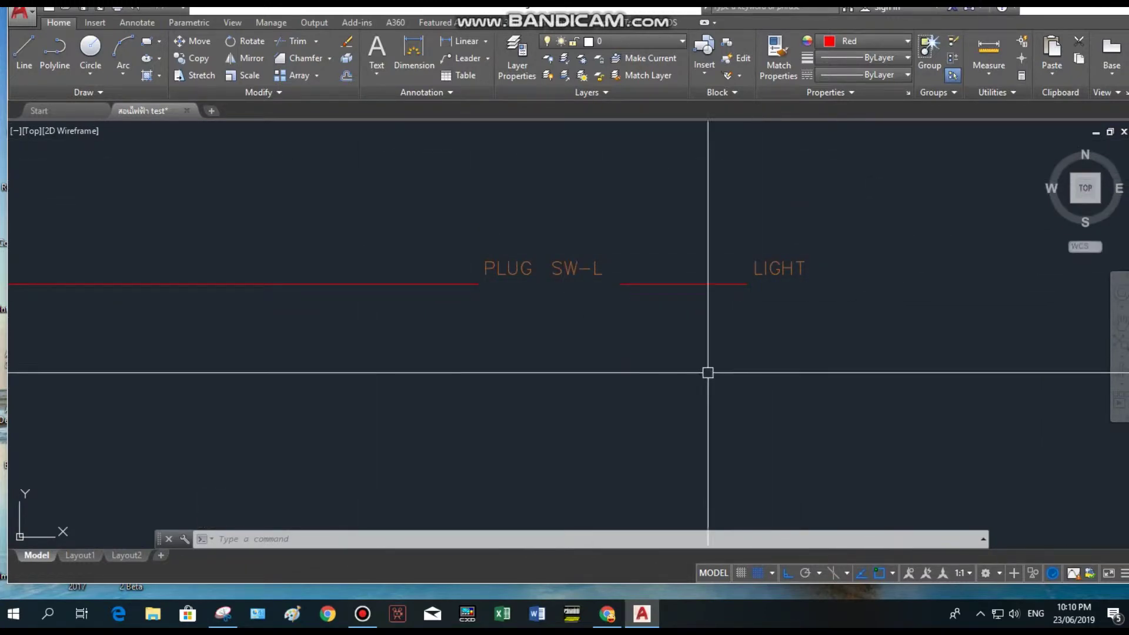
{"action": "scroll", "coordinate": [244, 244], "scroll_direction": "down", "scroll_amount": 2}
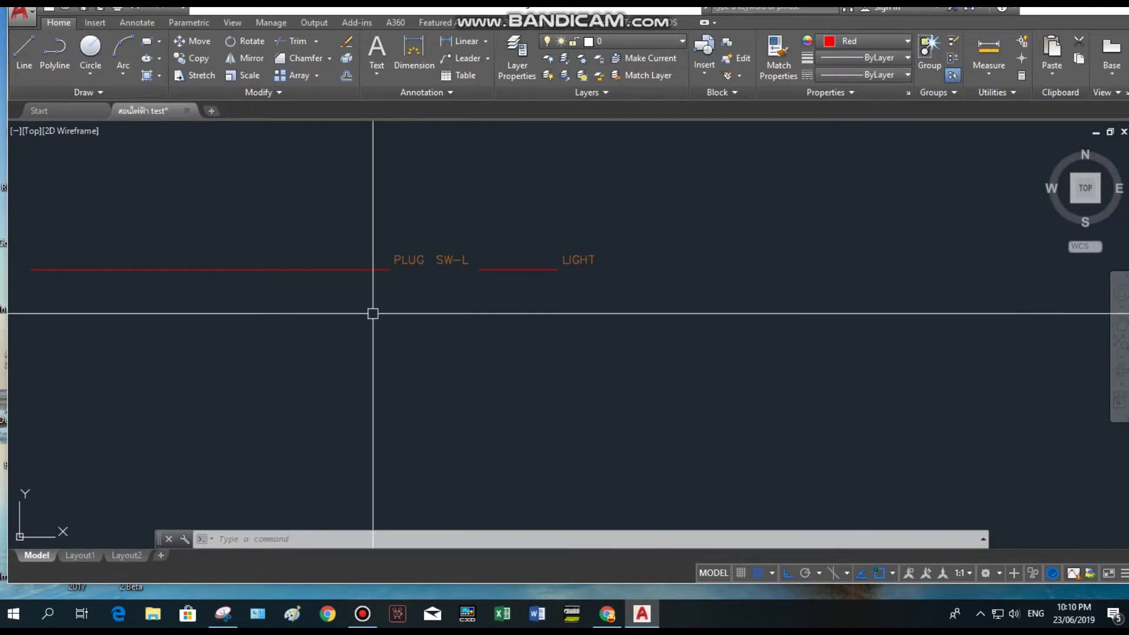
{"action": "middle_click_drag", "start_coordinate": [637, 327], "coordinate": [596, 335]}
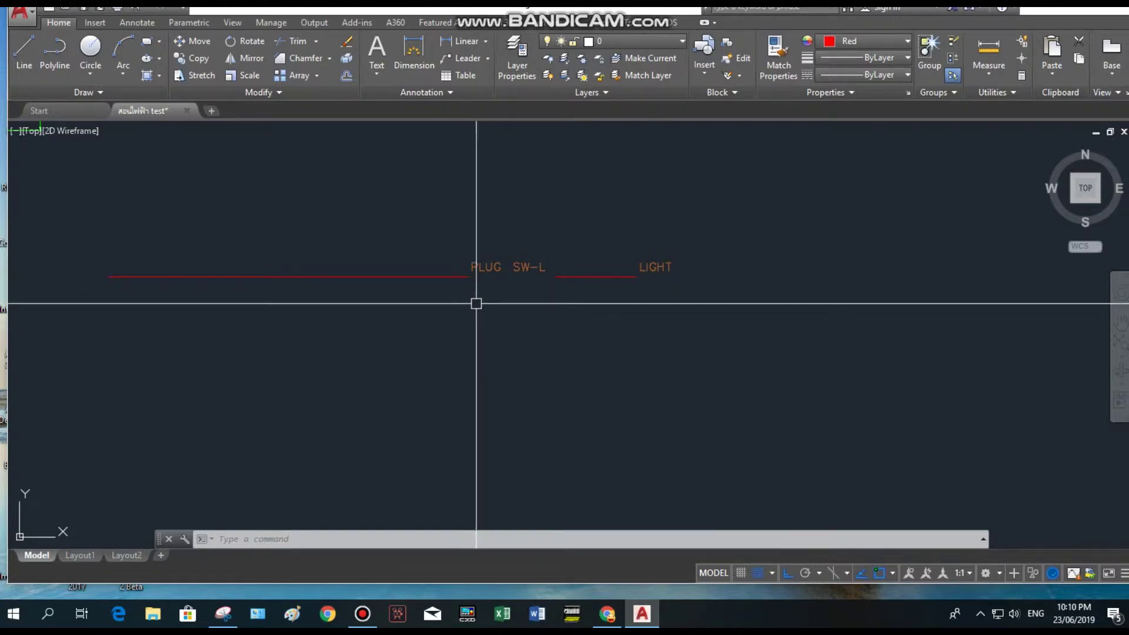
{"action": "left_click", "coordinate": [496, 330]}
{"action": "left_click", "coordinate": [369, 125]}
{"action": "left_click", "coordinate": [178, 58]}
{"action": "left_click", "coordinate": [774, 281]}
{"action": "left_click", "coordinate": [774, 353]}
{"action": "key", "text": "Return"}
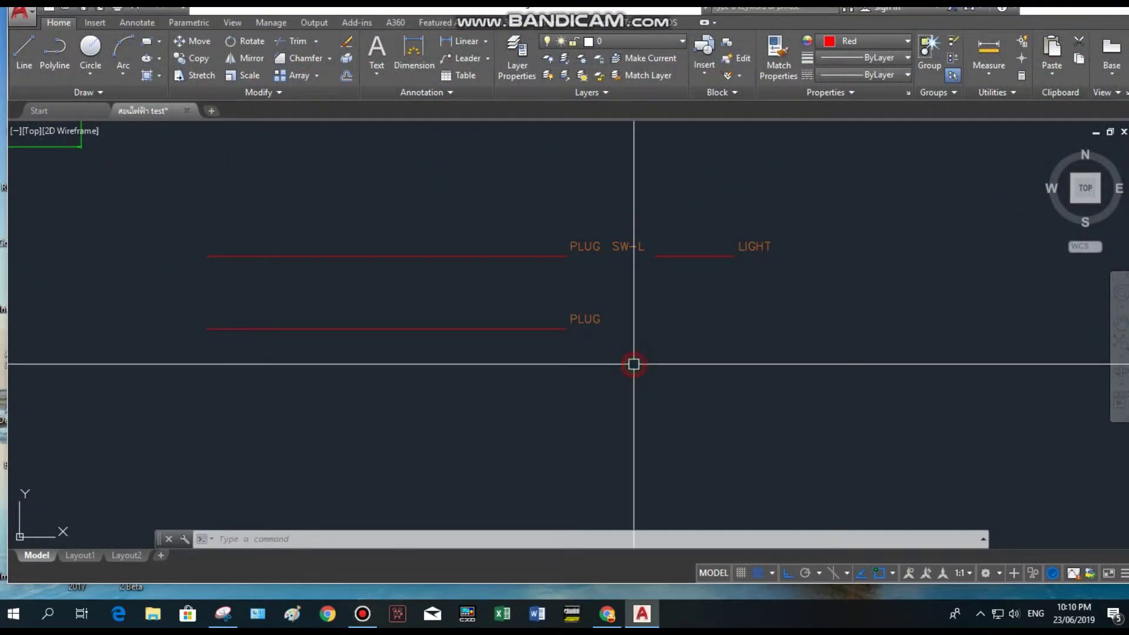
{"action": "scroll", "coordinate": [595, 328], "scroll_direction": "up", "scroll_amount": 2}
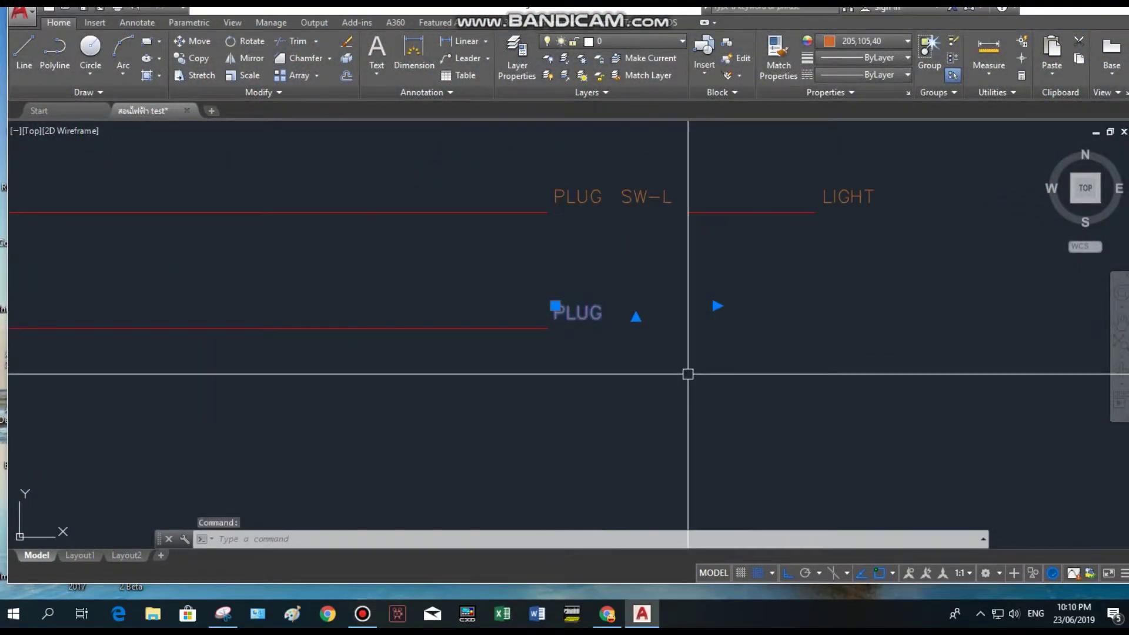
Step: Copy the second row's red line and PLUG label a short distance straight down to form a third row
{"action": "key", "text": "Escape"}
{"action": "left_click", "coordinate": [658, 375]}
{"action": "left_click", "coordinate": [507, 265]}
{"action": "left_click", "coordinate": [179, 59]}
{"action": "scroll", "coordinate": [522, 192], "scroll_direction": "down", "scroll_amount": 3}
{"action": "scroll", "coordinate": [588, 242], "scroll_direction": "up", "scroll_amount": 1}
{"action": "left_click", "coordinate": [588, 242]}
{"action": "left_click", "coordinate": [590, 266]}
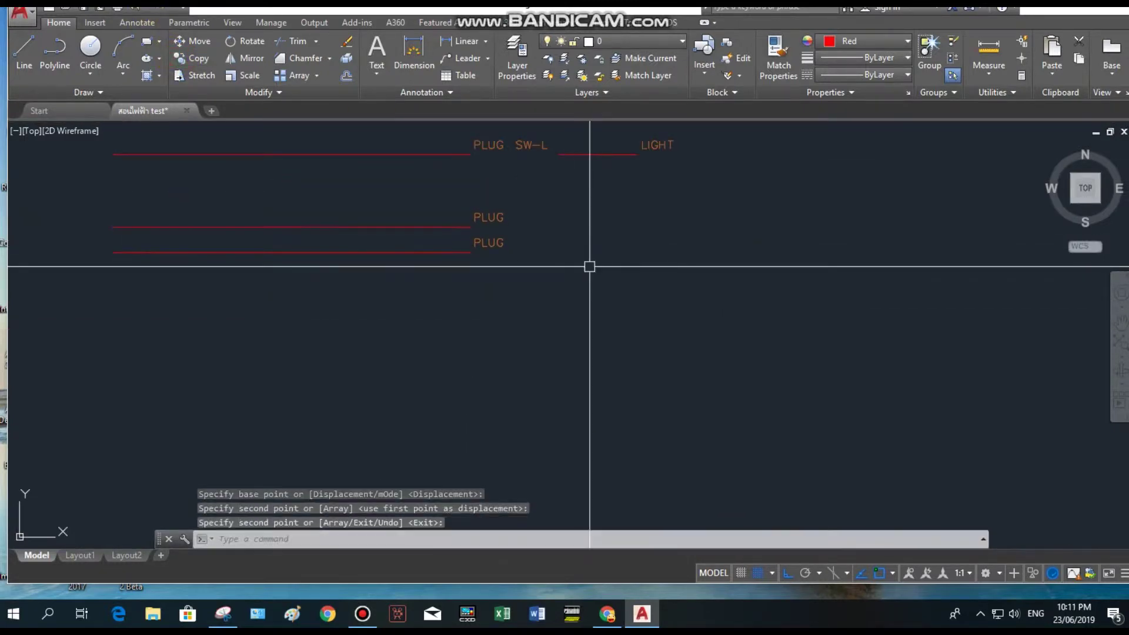
Step: Change the text of the lowest PLUG label to PLUG EM
{"action": "key", "text": "Escape"}
{"action": "double_click", "coordinate": [511, 243]}
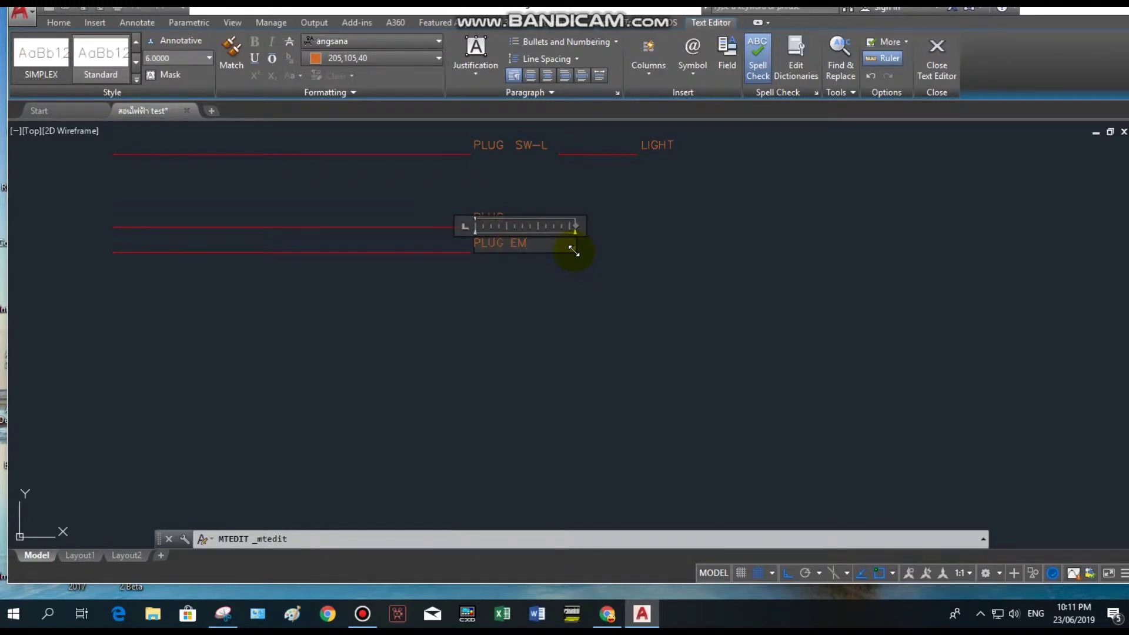
{"action": "left_click", "coordinate": [598, 255]}
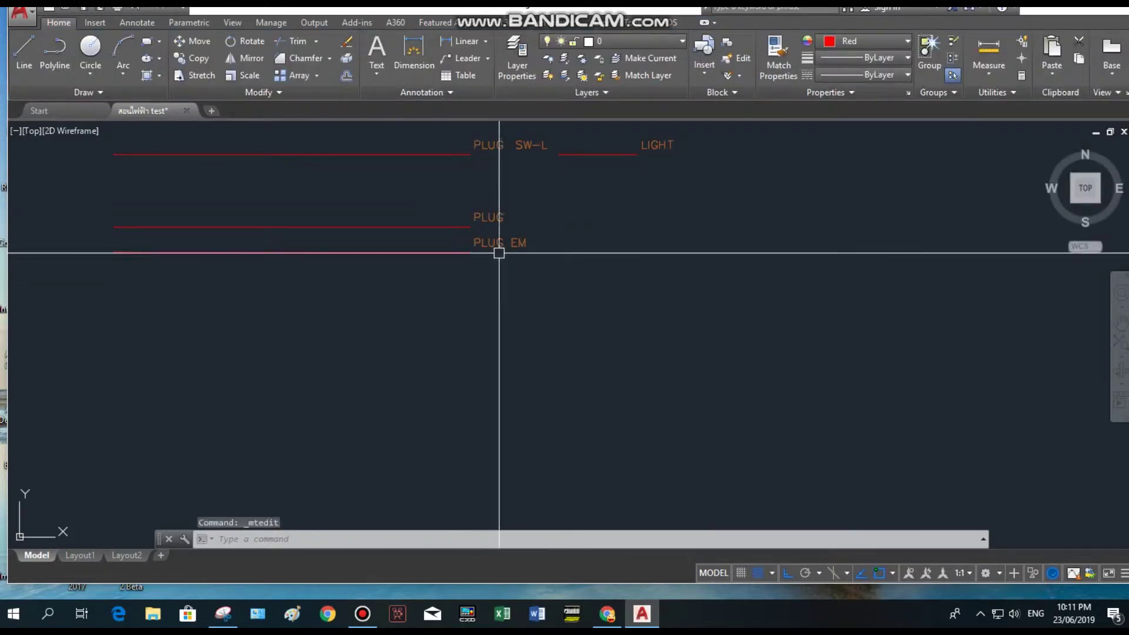
Step: Move the PLUG and PLUG EM labels slightly straight down, closer to the level of their red lines
{"action": "scroll", "coordinate": [505, 259], "scroll_direction": "up", "scroll_amount": 2}
{"action": "left_click", "coordinate": [572, 273]}
{"action": "left_click", "coordinate": [453, 165]}
{"action": "left_click", "coordinate": [192, 41]}
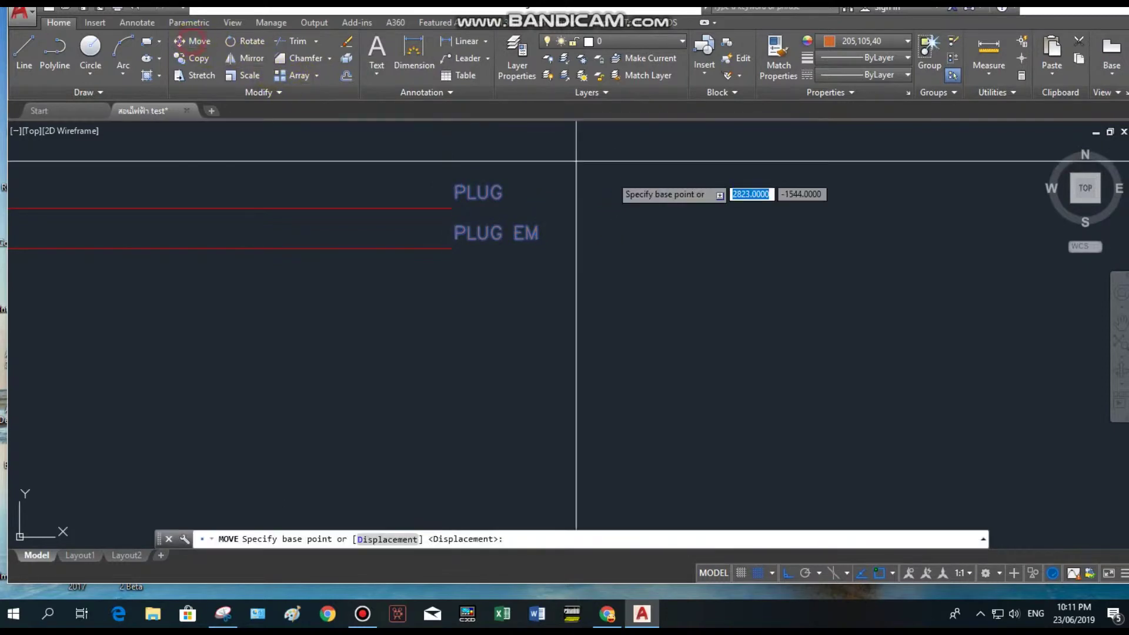
{"action": "left_click", "coordinate": [710, 214]}
{"action": "left_click", "coordinate": [710, 223]}
{"action": "middle_click_drag", "start_coordinate": [615, 330], "coordinate": [903, 348]}
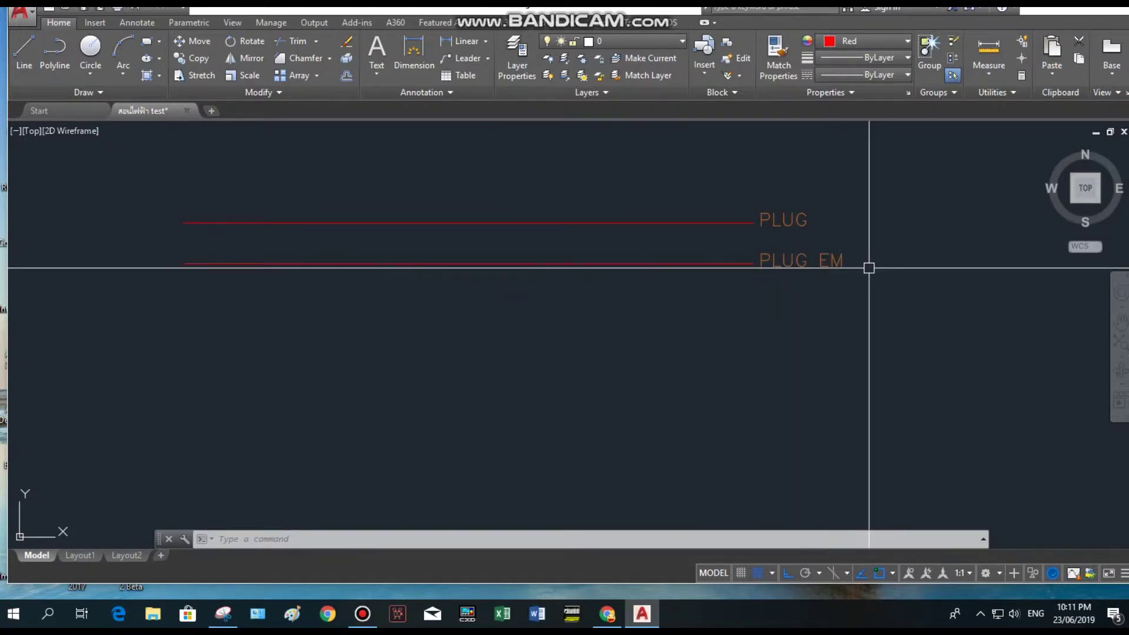
Step: Copy the PLUG and PLUG EM rows, lines and labels together, about 44 units straight down with Ortho on
{"action": "middle_click_drag", "start_coordinate": [892, 280], "coordinate": [625, 287]}
{"action": "scroll", "coordinate": [582, 253], "scroll_direction": "down", "scroll_amount": 2}
{"action": "scroll", "coordinate": [579, 236], "scroll_direction": "up", "scroll_amount": 3}
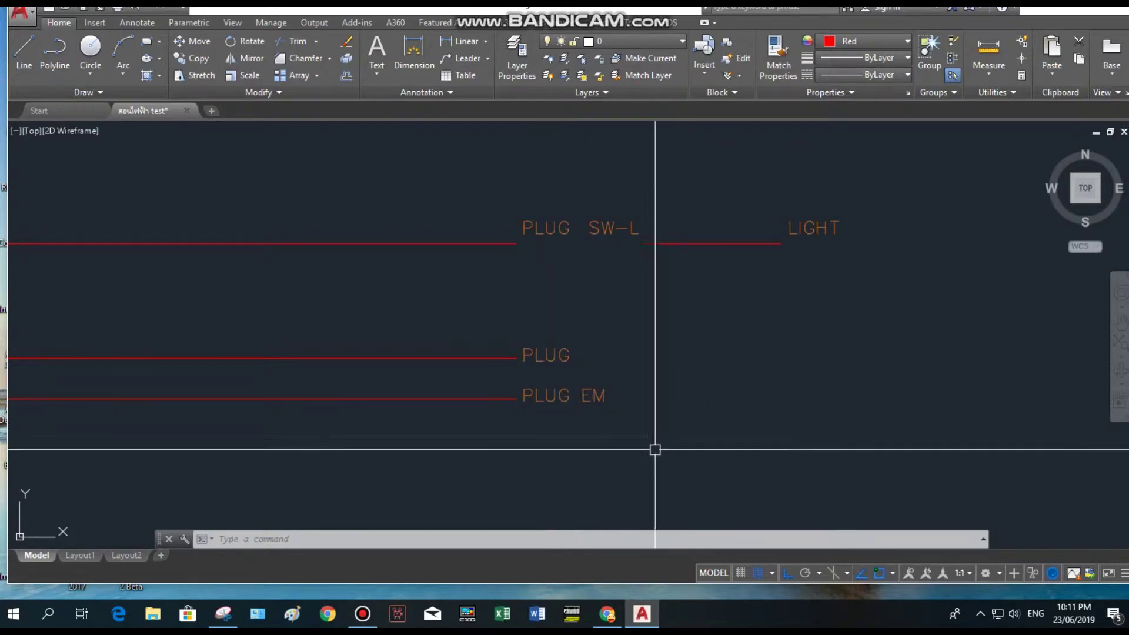
{"action": "scroll", "coordinate": [663, 353], "scroll_direction": "down", "scroll_amount": 2}
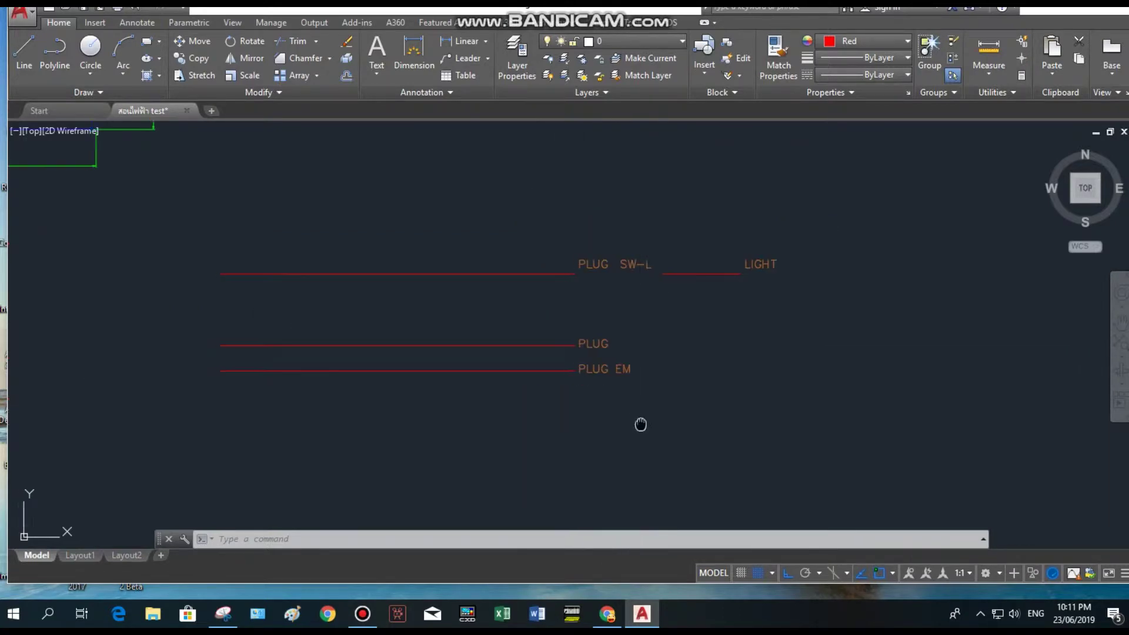
{"action": "left_click", "coordinate": [575, 359]}
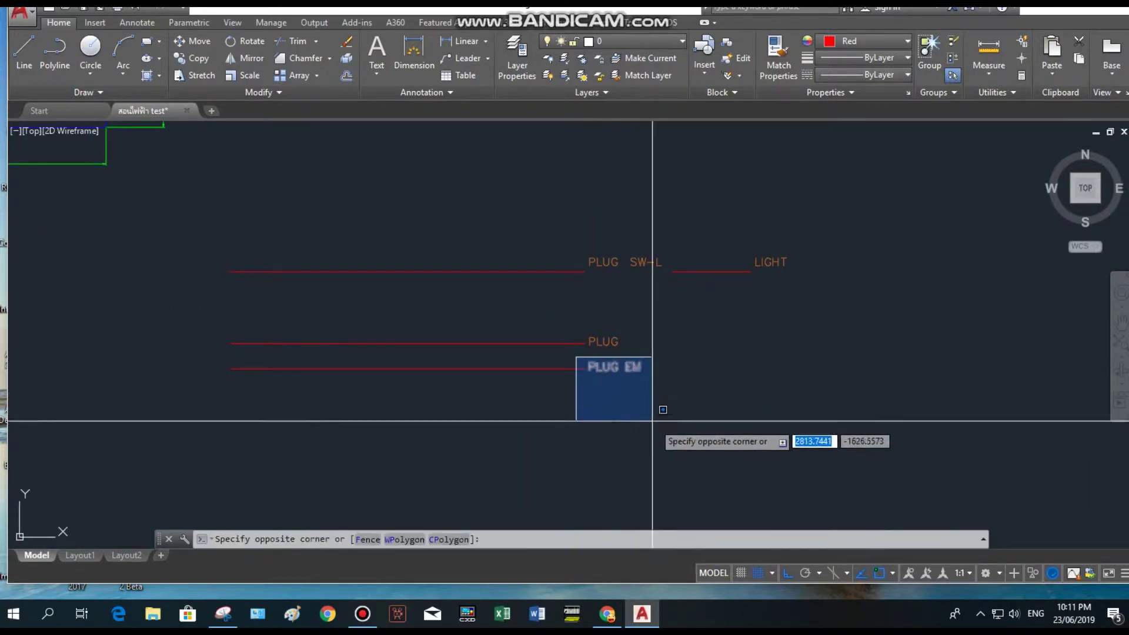
{"action": "left_click", "coordinate": [650, 422]}
{"action": "left_click", "coordinate": [631, 436]}
{"action": "left_click", "coordinate": [527, 325]}
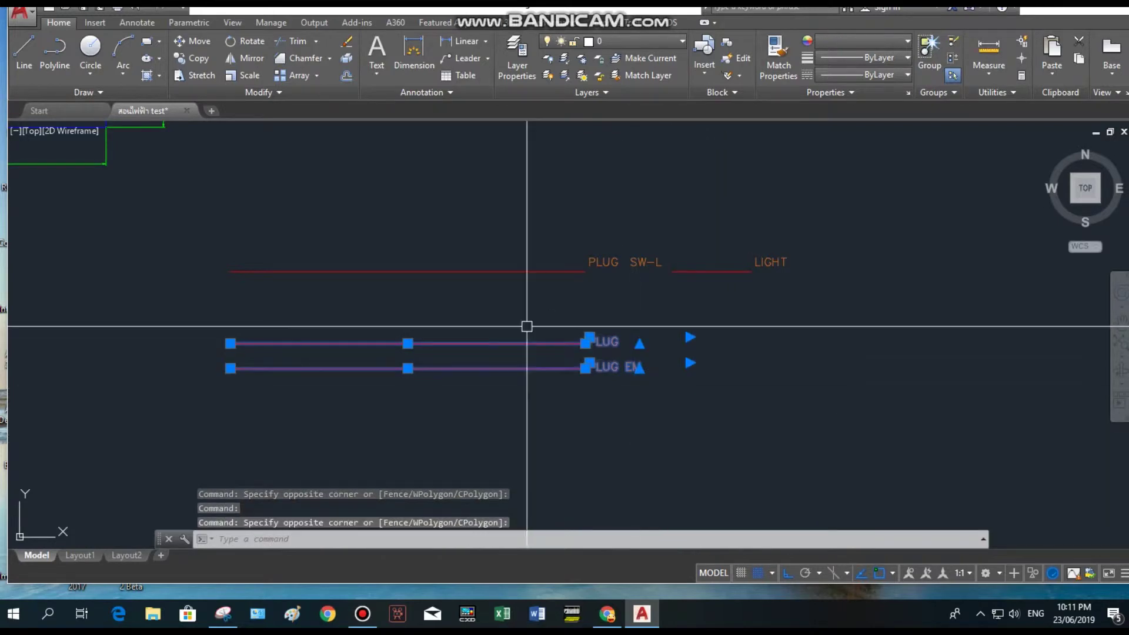
{"action": "left_click", "coordinate": [191, 59]}
{"action": "scroll", "coordinate": [387, 130], "scroll_direction": "down", "scroll_amount": 1}
{"action": "scroll", "coordinate": [599, 260], "scroll_direction": "up", "scroll_amount": 1}
{"action": "left_click", "coordinate": [617, 283]}
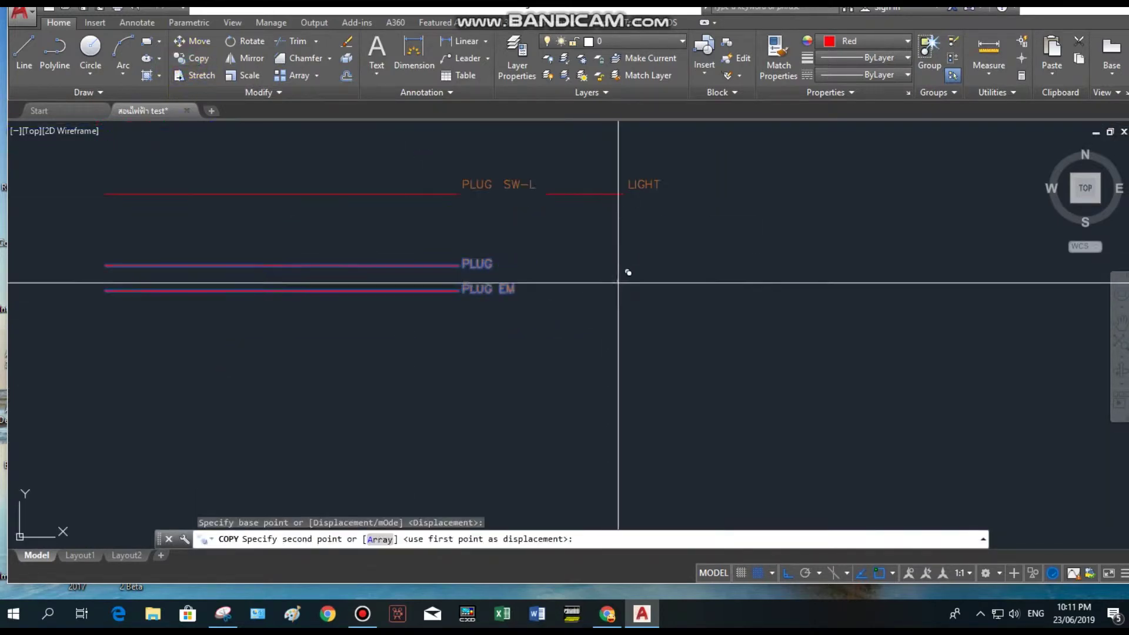
{"action": "left_click", "coordinate": [627, 336]}
{"action": "key", "text": "Return"}
Step: Change the text of the two copied labels to LIGHT and LIGHT EM
{"action": "scroll", "coordinate": [477, 319], "scroll_direction": "up", "scroll_amount": 1}
{"action": "double_click", "coordinate": [477, 320]}
{"action": "double_click", "coordinate": [493, 325]}
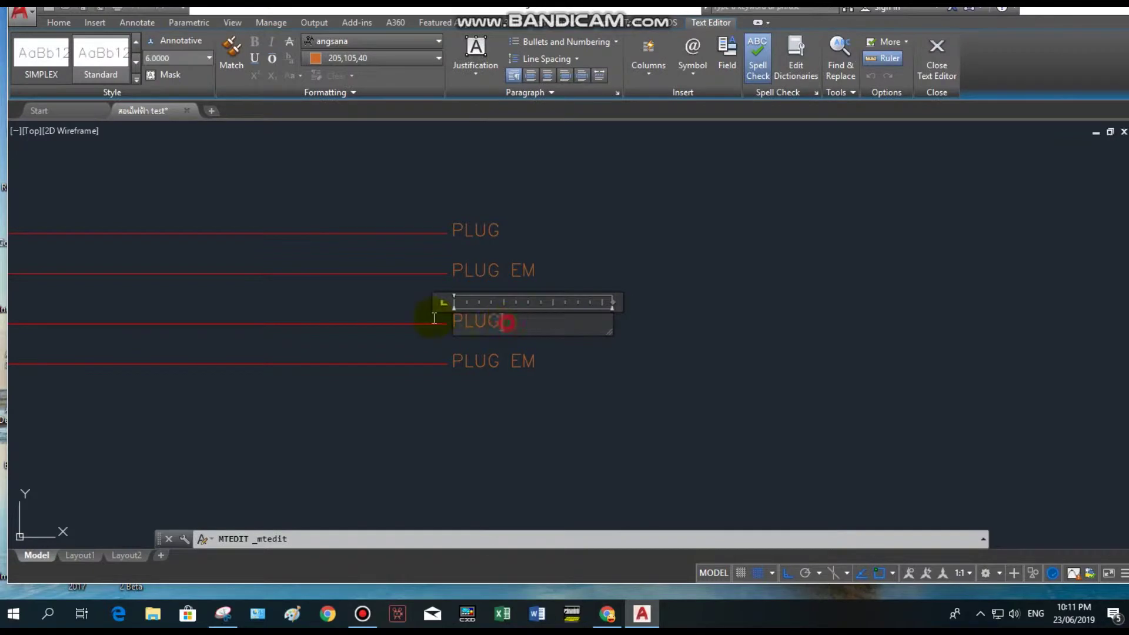
{"action": "type", "text": "LIGHT"}
{"action": "left_click", "coordinate": [433, 318]}
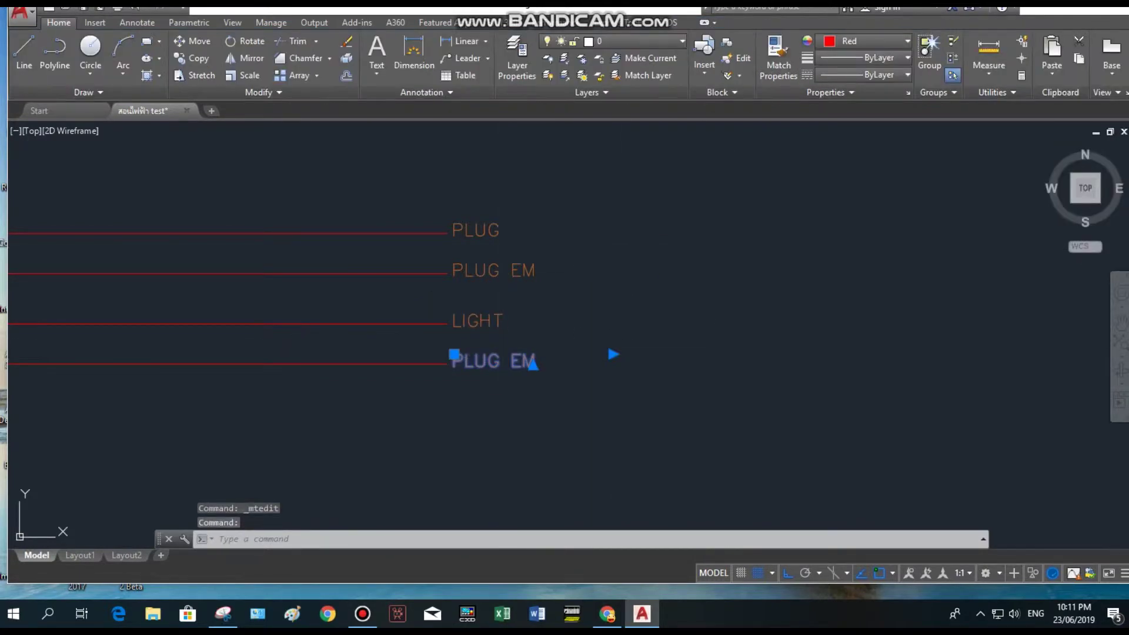
{"action": "double_click", "coordinate": [499, 363]}
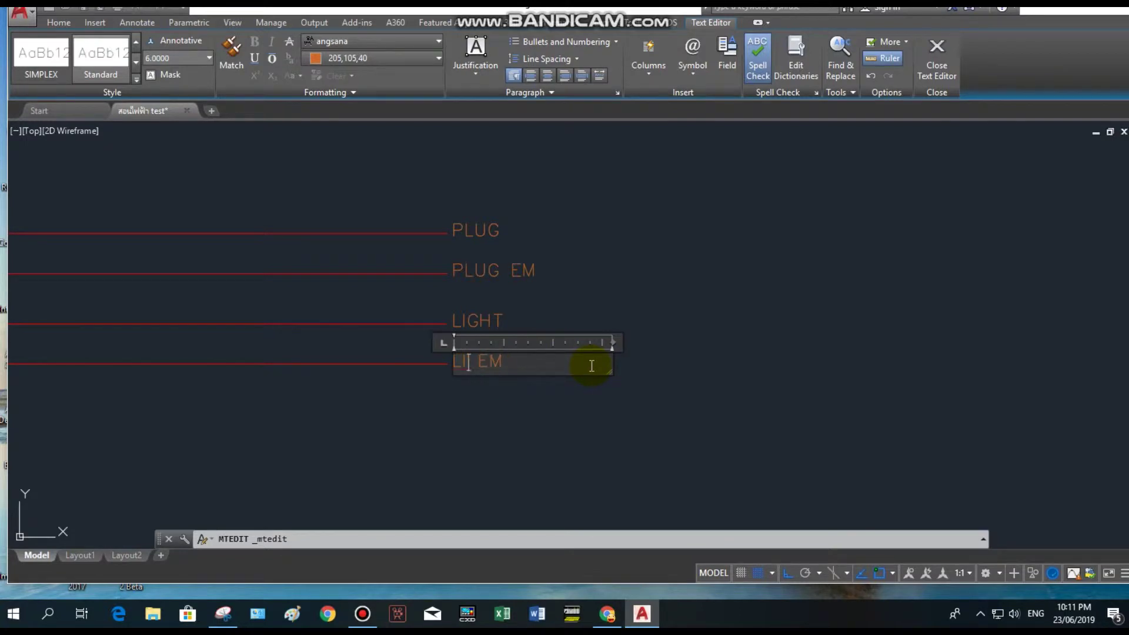
{"action": "left_click", "coordinate": [723, 308]}
Step: Review the single PLUG, SW-L and LIGHT row against the four separate plug and light rows below it
{"action": "scroll", "coordinate": [723, 317], "scroll_direction": "down", "scroll_amount": 2}
{"action": "mouse_move", "coordinate": [673, 353]}
{"action": "middle_mouse_down"}
{"action": "mouse_move", "coordinate": [673, 363]}
{"action": "mouse_move", "coordinate": [766, 366]}
{"action": "middle_mouse_up"}
{"action": "middle_click_drag", "start_coordinate": [834, 375], "coordinate": [831, 379]}
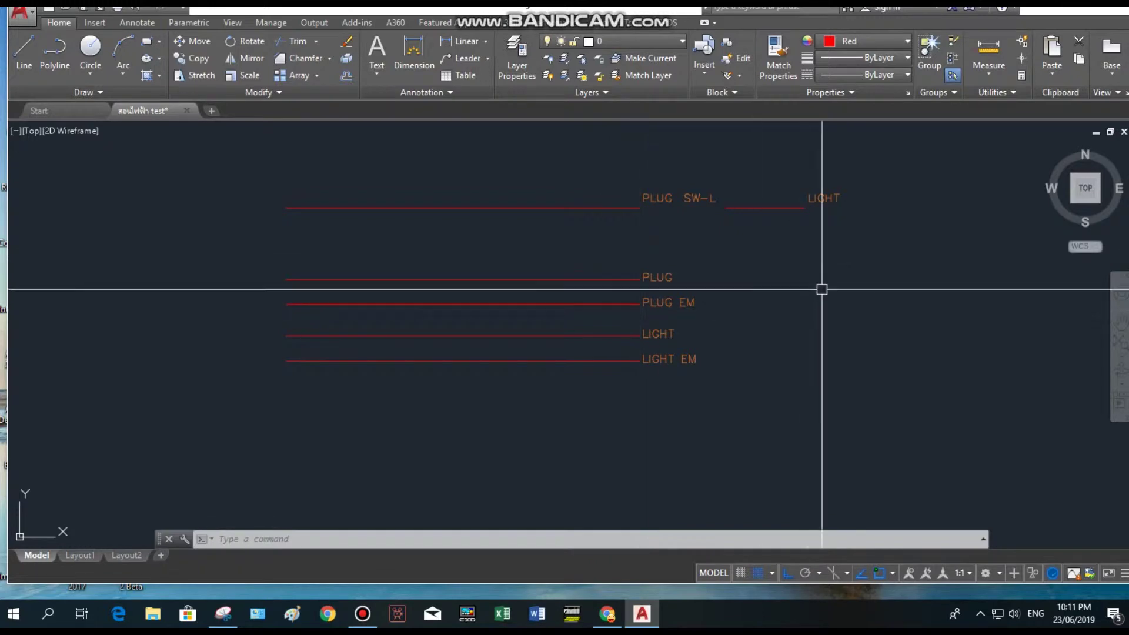
{"action": "middle_click_drag", "start_coordinate": [807, 257], "coordinate": [747, 246]}
{"action": "left_click", "coordinate": [432, 201]}
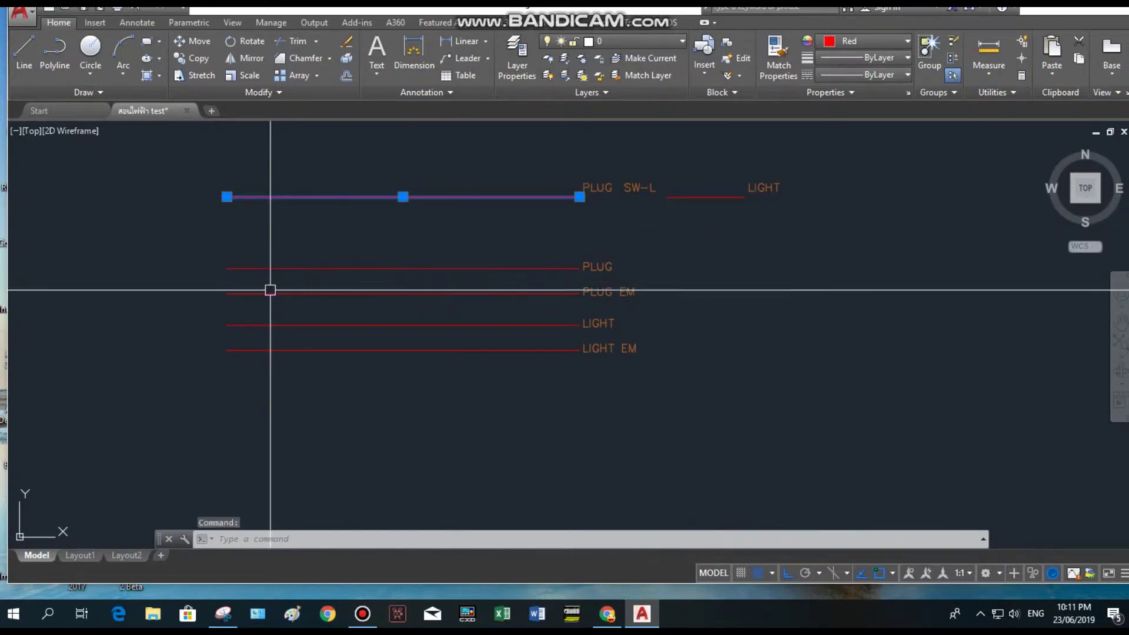
{"action": "key", "text": "Escape"}
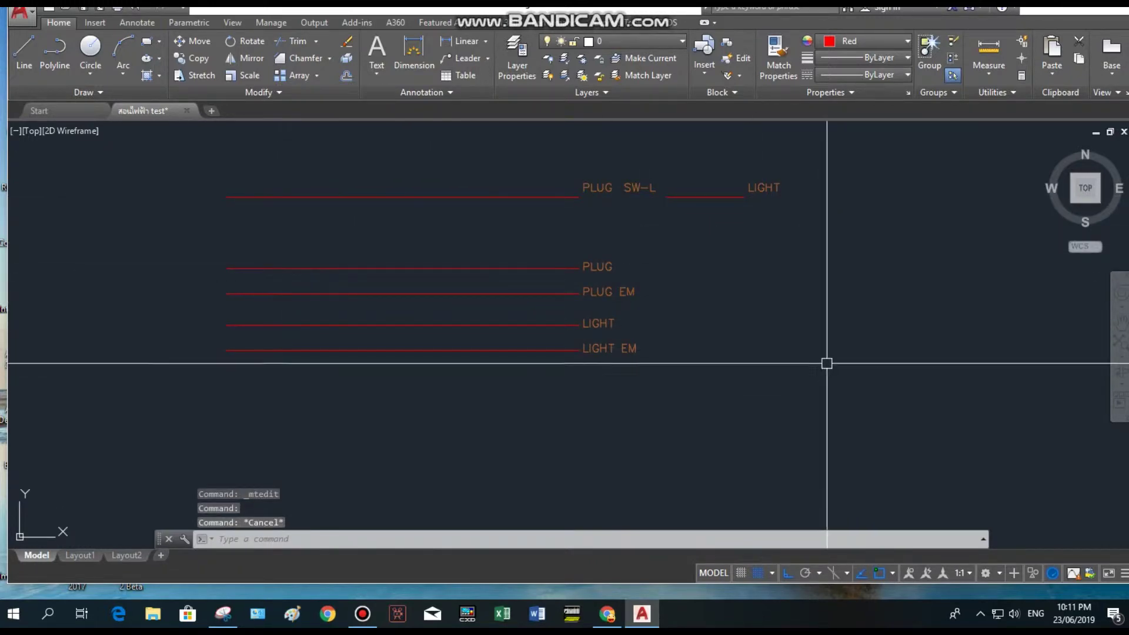
{"action": "middle_click_drag", "start_coordinate": [797, 358], "coordinate": [741, 361]}
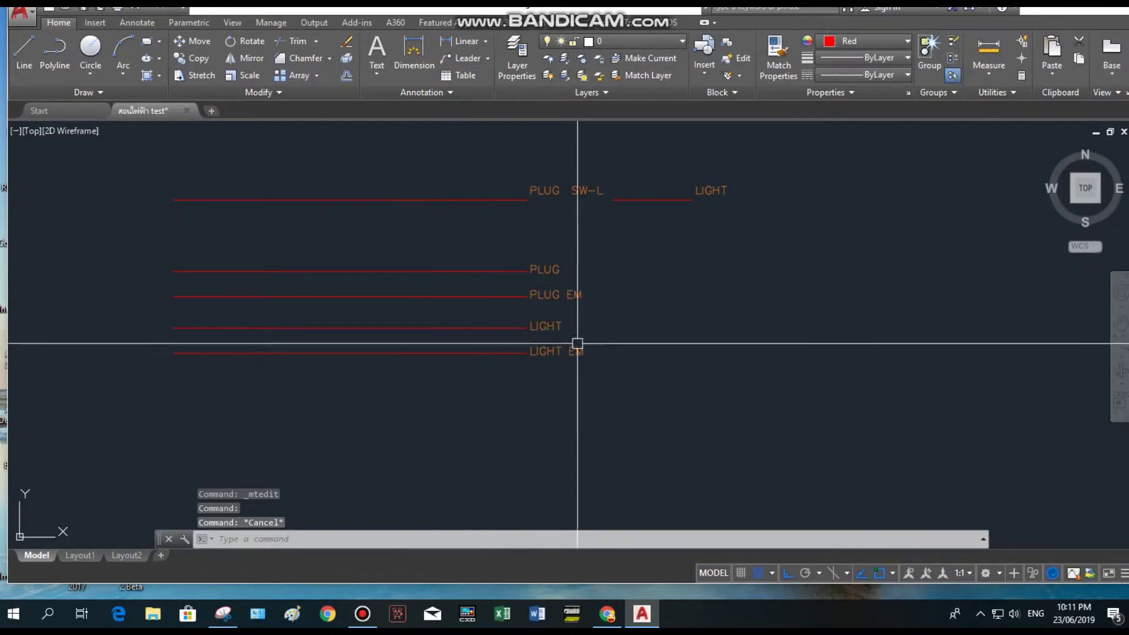
{"action": "middle_click_drag", "start_coordinate": [658, 396], "coordinate": [768, 382]}
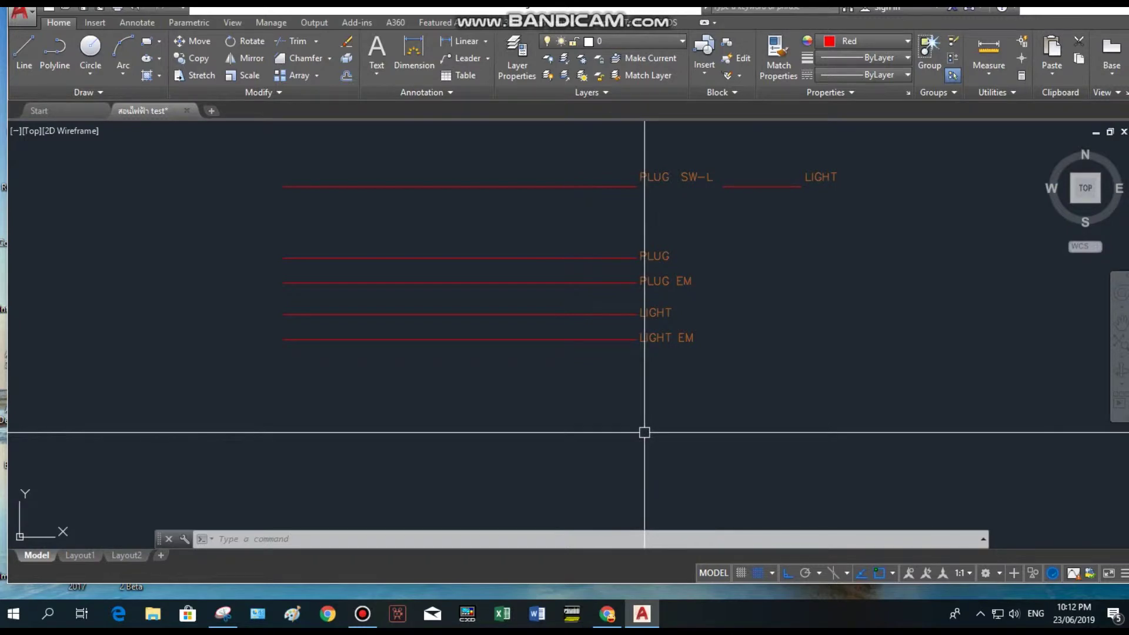
{"action": "middle_click_drag", "start_coordinate": [735, 370], "coordinate": [693, 391]}
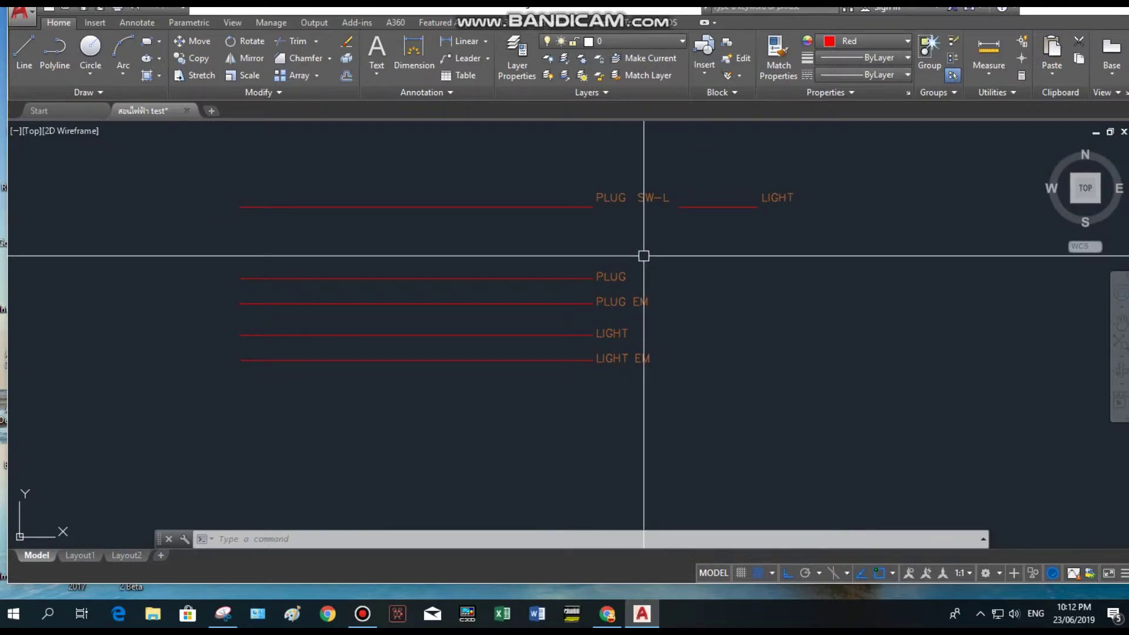
{"action": "left_click", "coordinate": [608, 346]}
{"action": "left_click", "coordinate": [598, 333]}
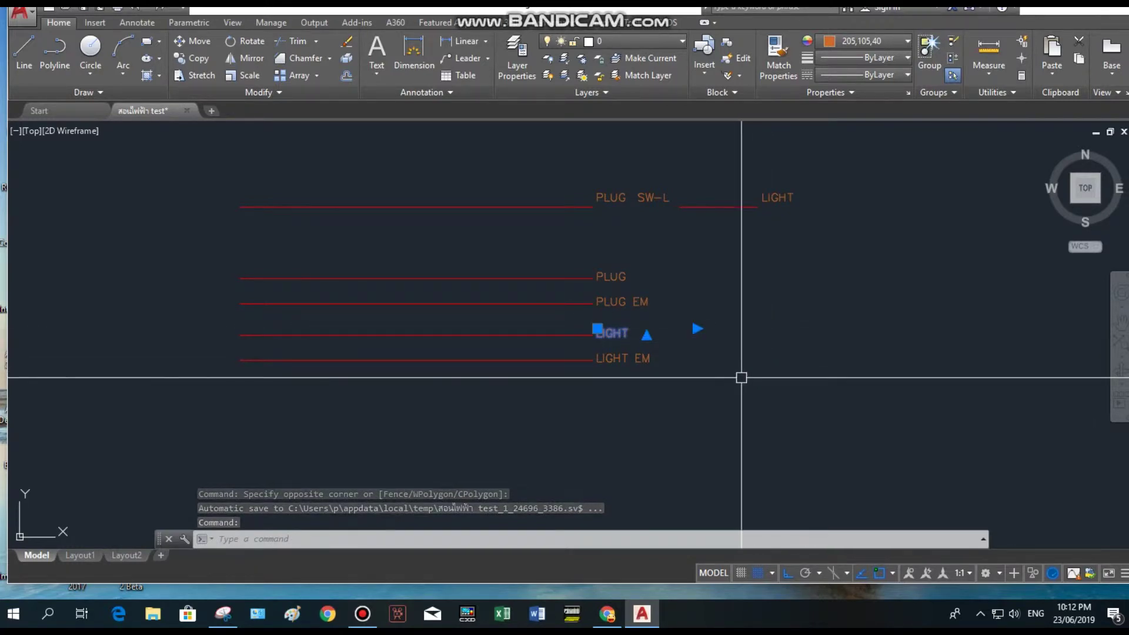
{"action": "key", "text": "Escape"}
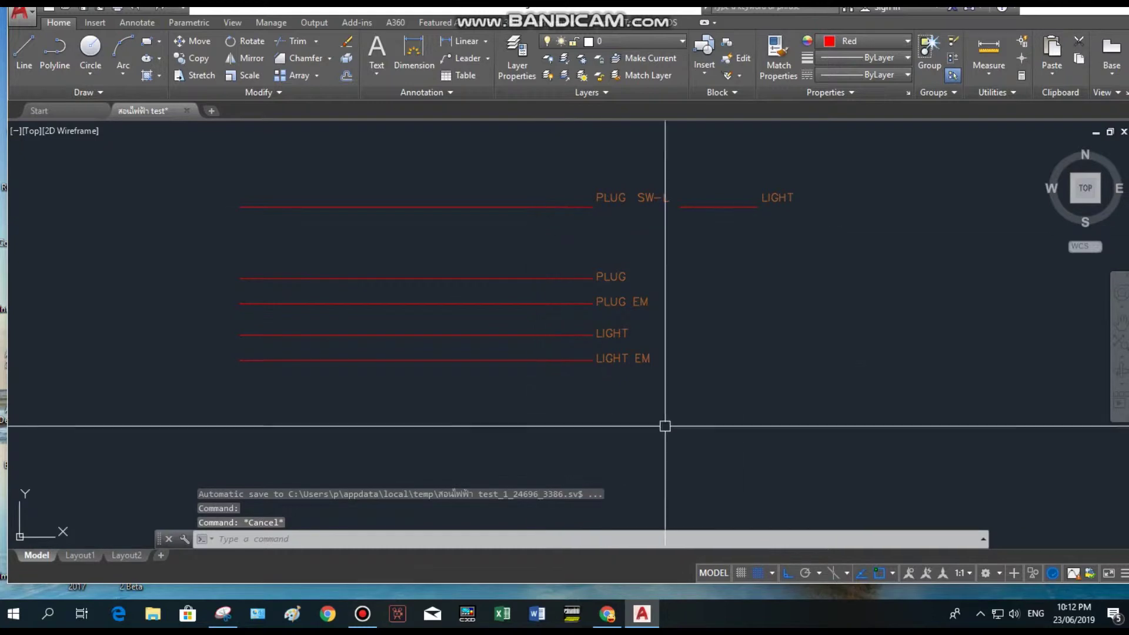
Step: Draw a rectangle around the PLUG, PLUG EM, LIGHT and LIGHT EM labels, crossing the ends of their lines
{"action": "middle_click_drag", "start_coordinate": [712, 392], "coordinate": [670, 386]}
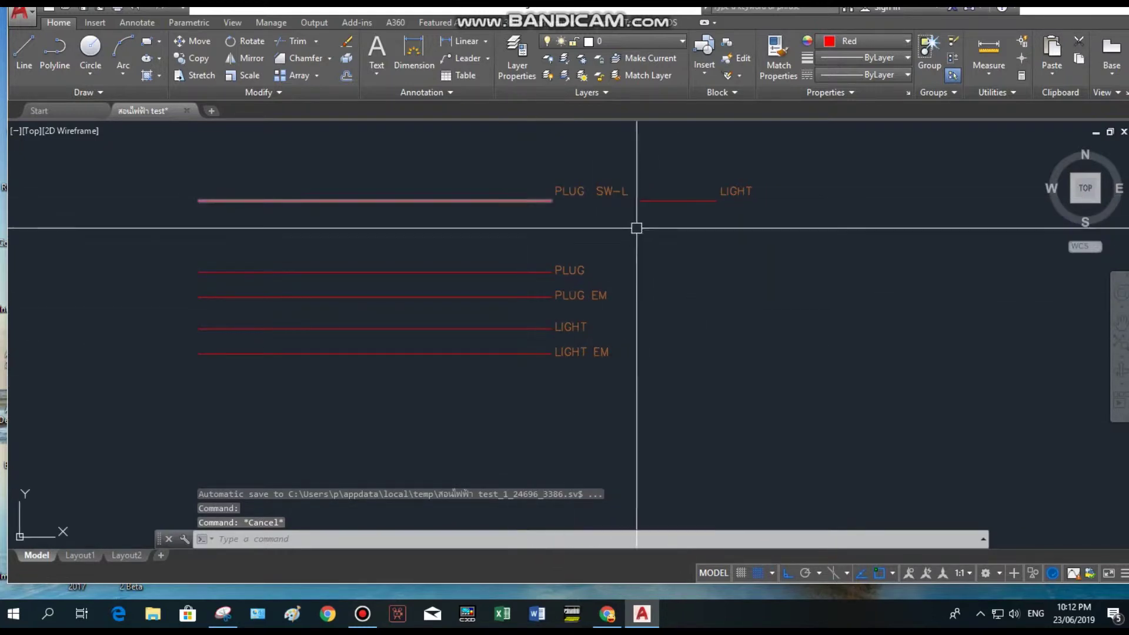
{"action": "left_click", "coordinate": [147, 44]}
{"action": "left_click", "coordinate": [528, 248]}
{"action": "left_click", "coordinate": [651, 381]}
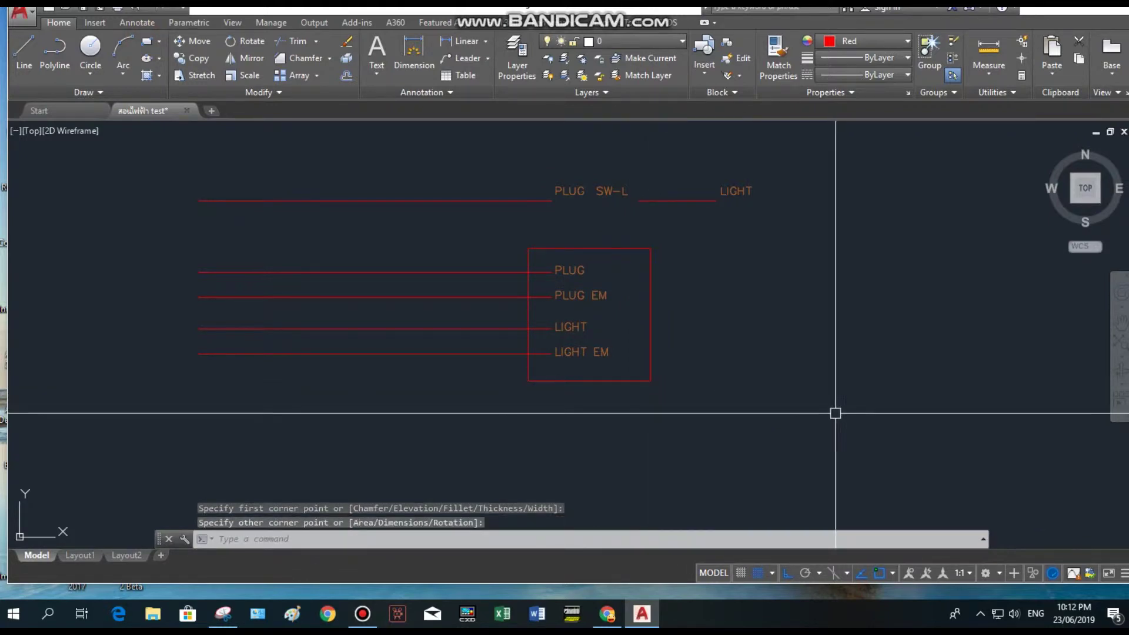
Step: Compare the top PLUG, SW-L and LIGHT row with the boxed group of four rows
{"action": "middle_click_drag", "start_coordinate": [731, 320], "coordinate": [694, 353]}
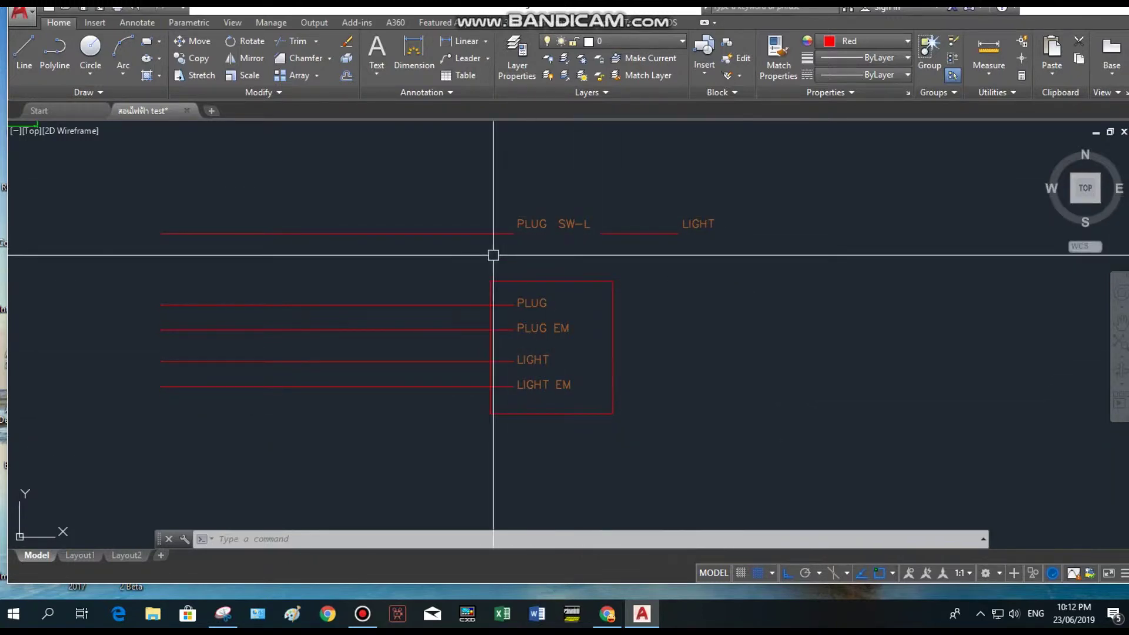
{"action": "left_click", "coordinate": [594, 207]}
{"action": "left_click", "coordinate": [792, 233]}
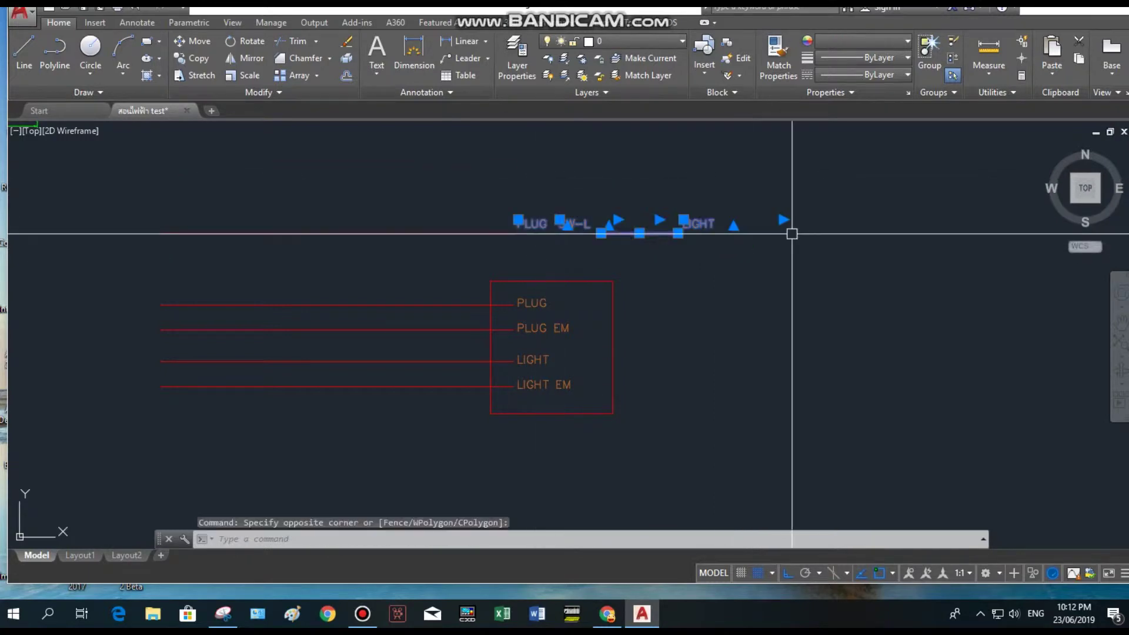
{"action": "key", "text": "Escape"}
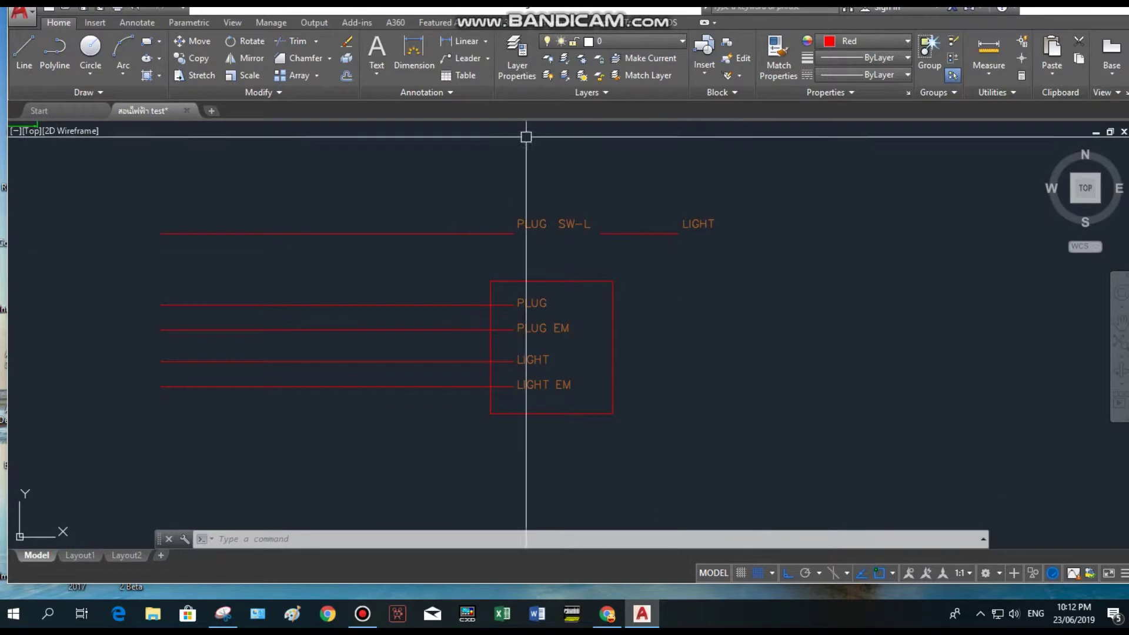
{"action": "scroll", "coordinate": [736, 272], "scroll_direction": "down", "scroll_amount": 2}
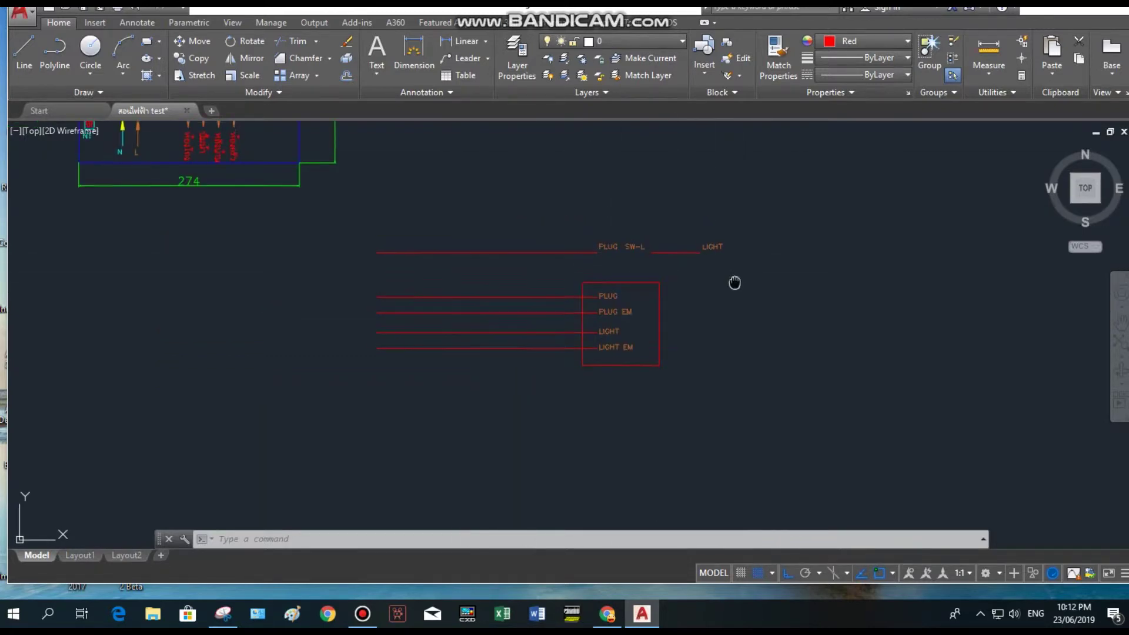
{"action": "middle_click_drag", "start_coordinate": [737, 280], "coordinate": [707, 299]}
{"action": "scroll", "coordinate": [539, 270], "scroll_direction": "up", "scroll_amount": 2}
{"action": "scroll", "coordinate": [557, 283], "scroll_direction": "down", "scroll_amount": 2}
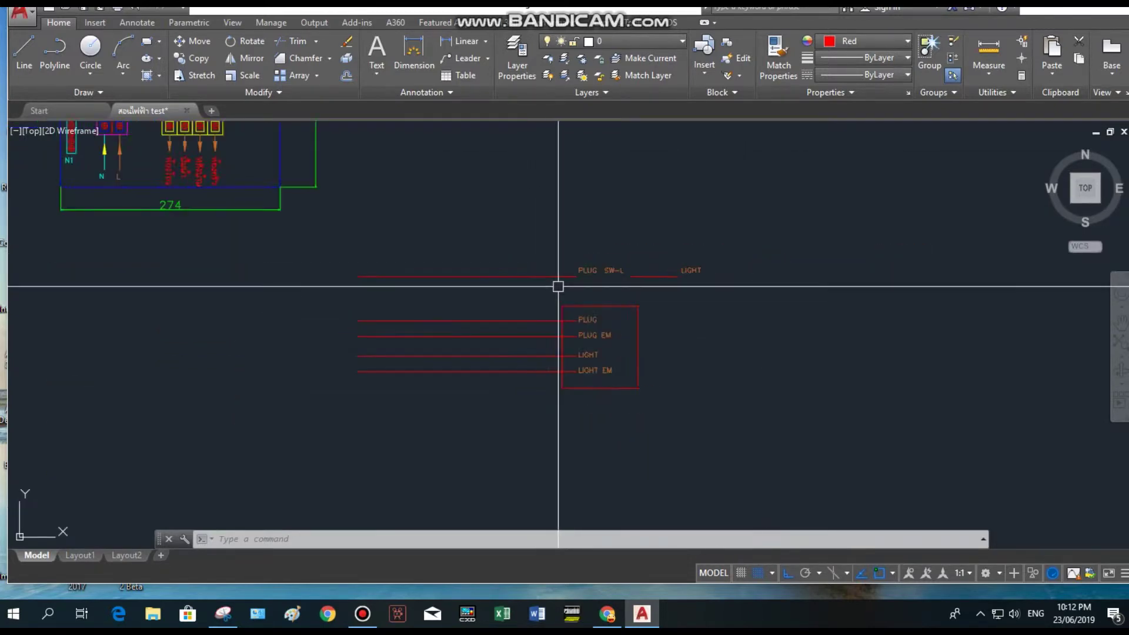
Step: Examine the consumer unit's main breaker, the four branch breakers and the circuit labels below their outgoing arrows
{"action": "middle_click_drag", "start_coordinate": [560, 288], "coordinate": [669, 386]}
{"action": "scroll", "coordinate": [300, 276], "scroll_direction": "up", "scroll_amount": 2}
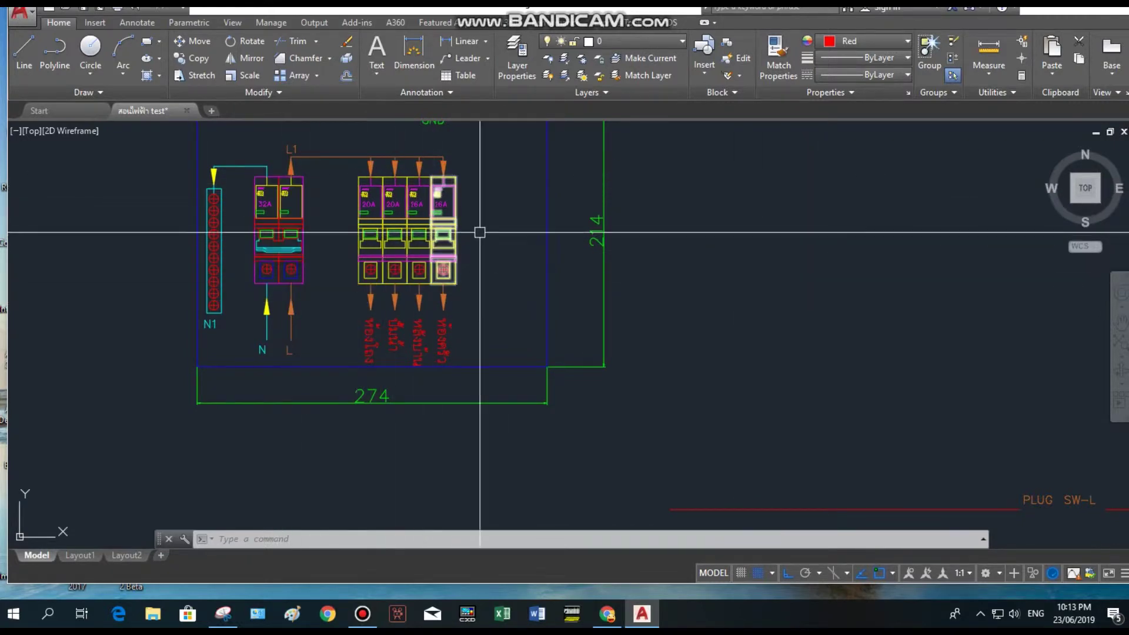
{"action": "scroll", "coordinate": [549, 376], "scroll_direction": "down", "scroll_amount": 2}
{"action": "middle_click_drag", "start_coordinate": [664, 353], "coordinate": [593, 348]}
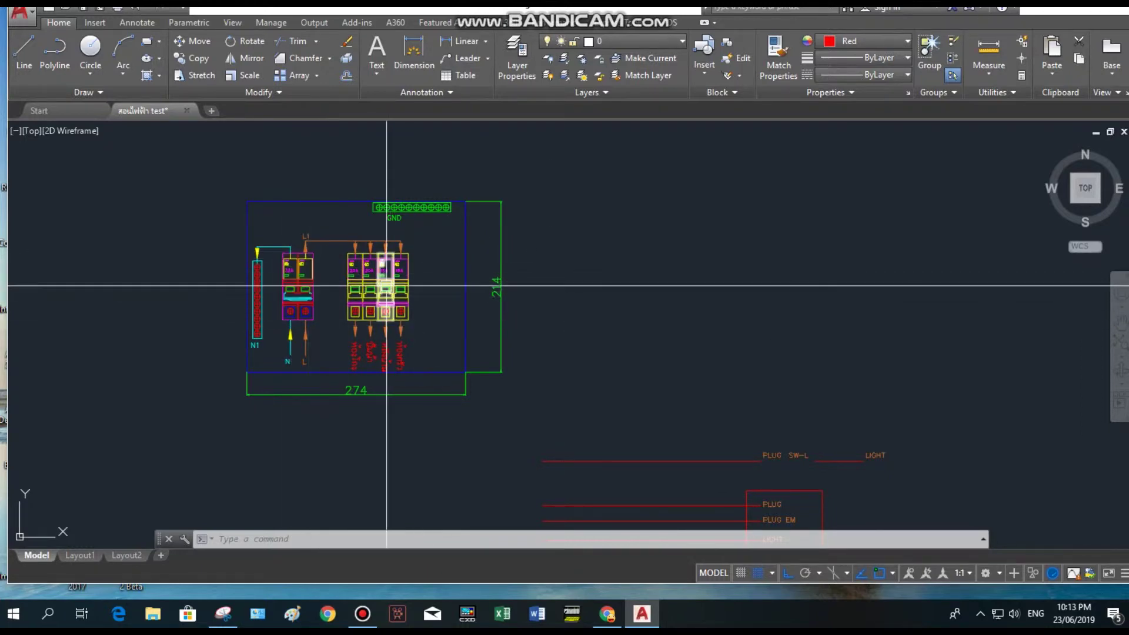
{"action": "scroll", "coordinate": [369, 292], "scroll_direction": "up", "scroll_amount": 2}
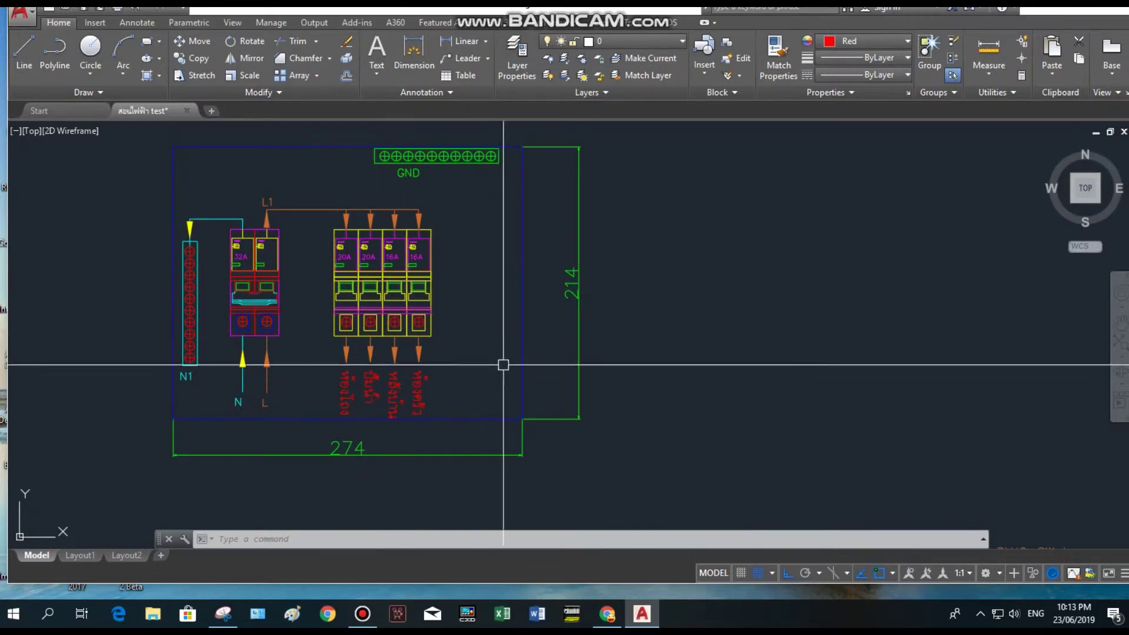
{"action": "scroll", "coordinate": [373, 300], "scroll_direction": "up", "scroll_amount": 2}
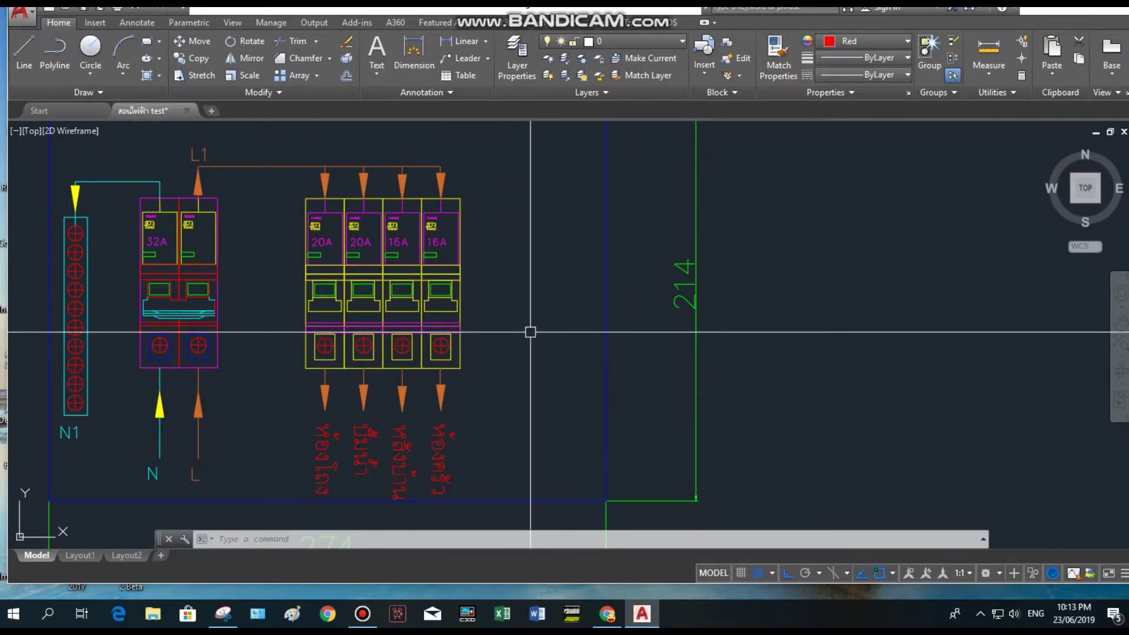
{"action": "scroll", "coordinate": [530, 333], "scroll_direction": "down", "scroll_amount": 5}
{"action": "middle_click_drag", "start_coordinate": [482, 351], "coordinate": [452, 382]}
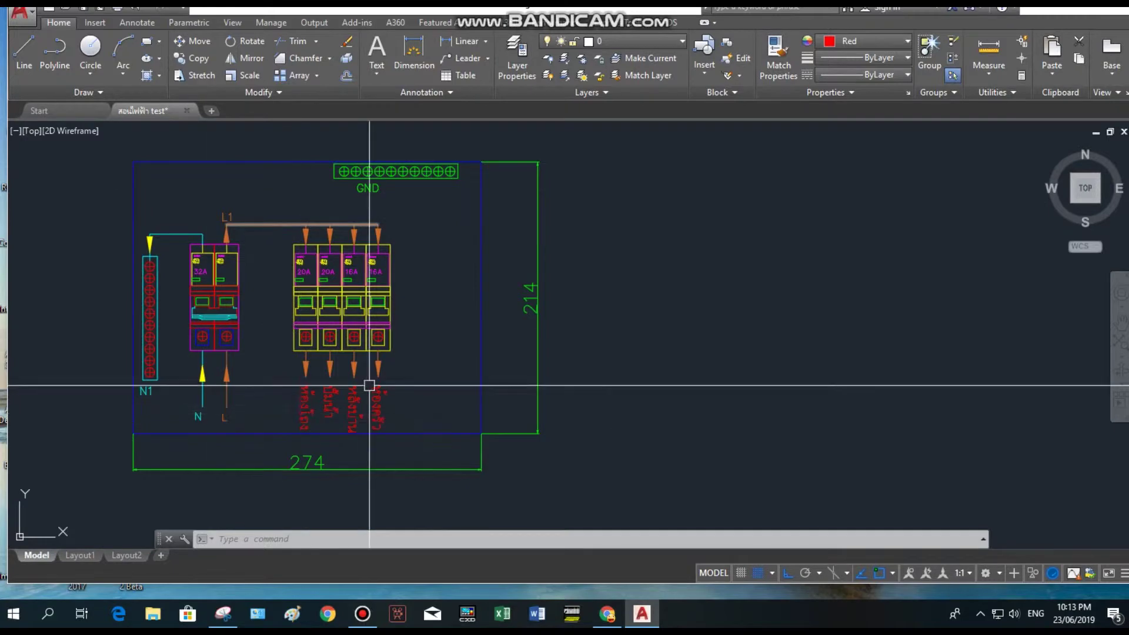
{"action": "scroll", "coordinate": [312, 440], "scroll_direction": "up", "scroll_amount": 4}
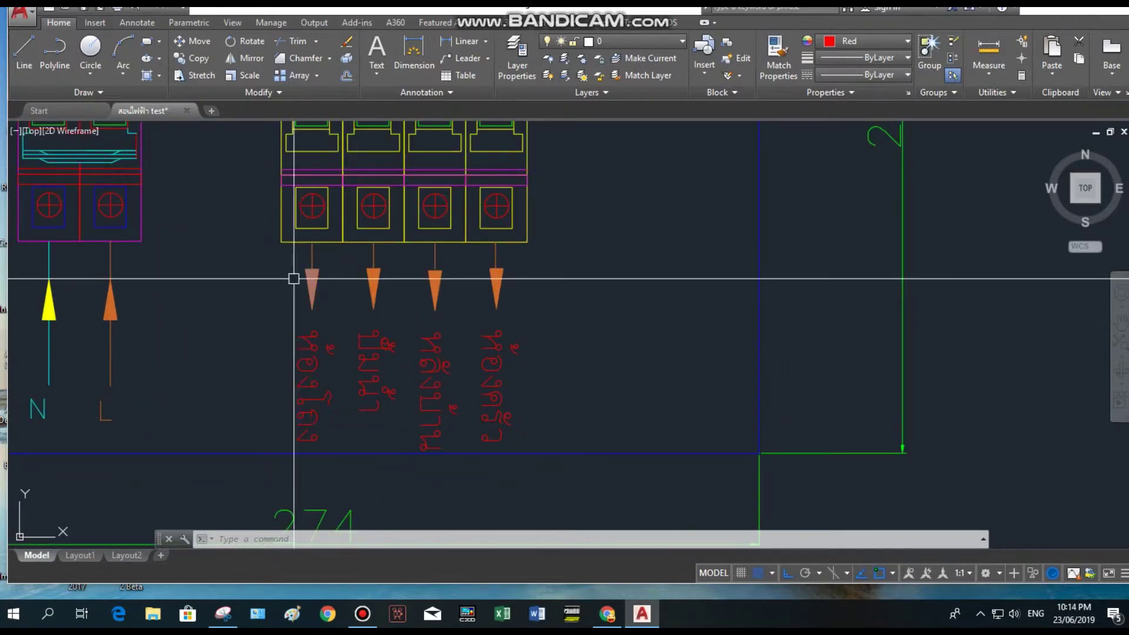
{"action": "scroll", "coordinate": [294, 277], "scroll_direction": "down", "scroll_amount": 6}
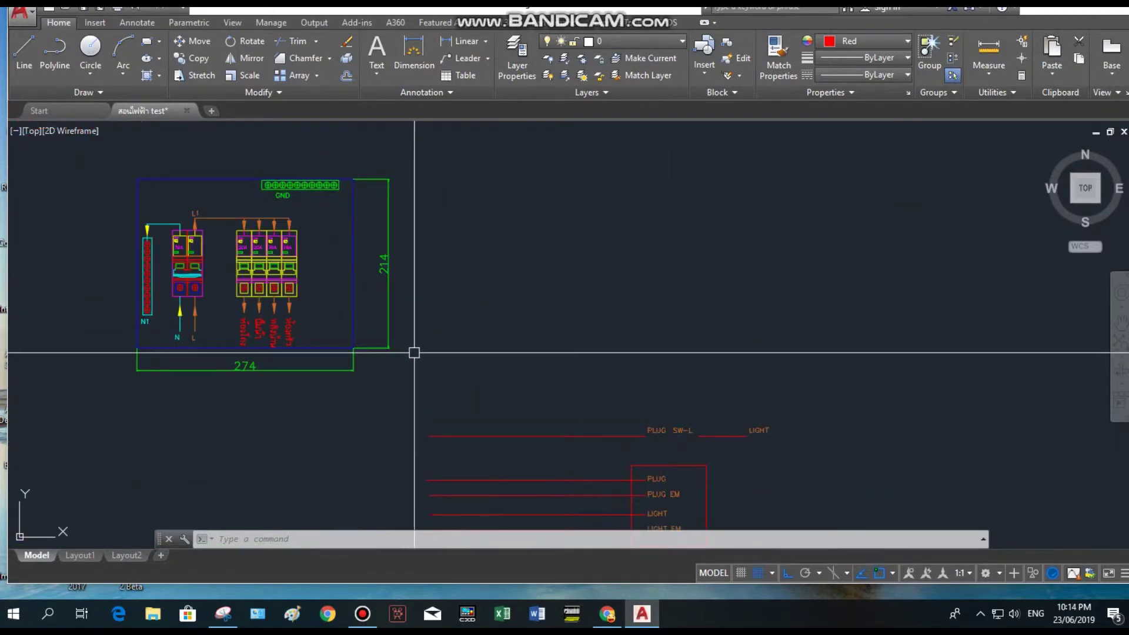
{"action": "scroll", "coordinate": [242, 275], "scroll_direction": "up", "scroll_amount": 2}
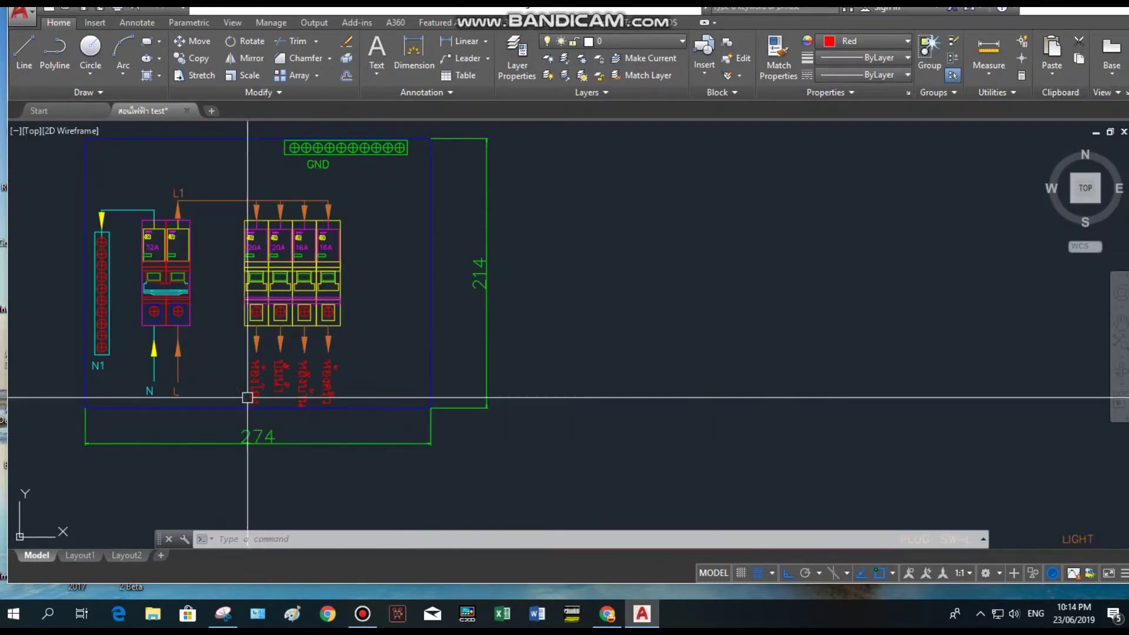
{"action": "scroll", "coordinate": [253, 377], "scroll_direction": "up", "scroll_amount": 4}
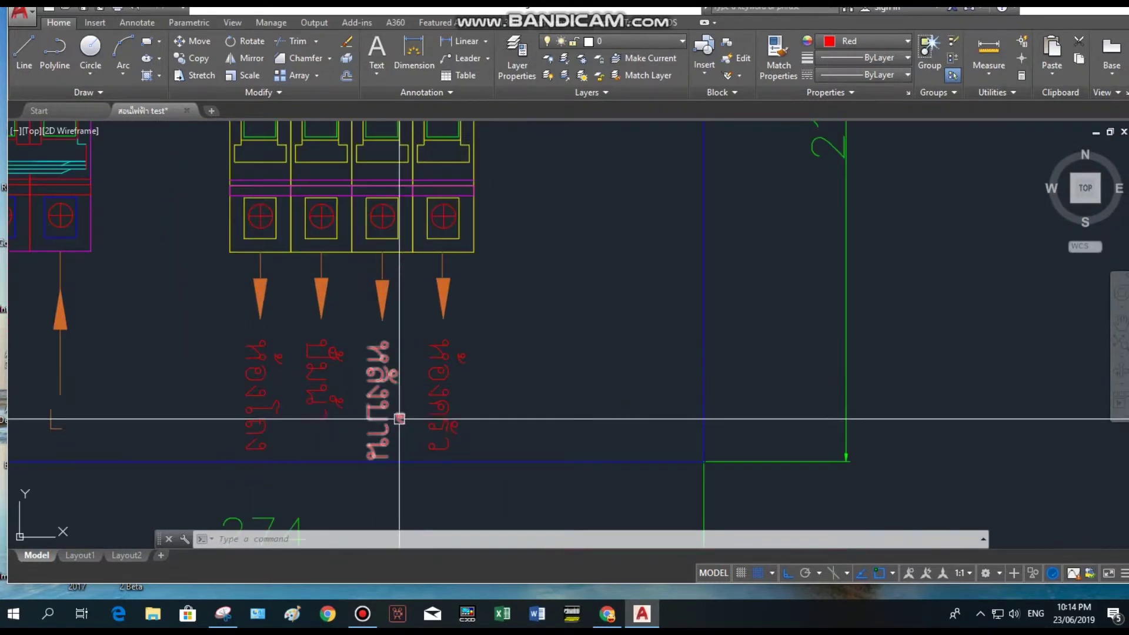
{"action": "scroll", "coordinate": [484, 312], "scroll_direction": "down", "scroll_amount": 2}
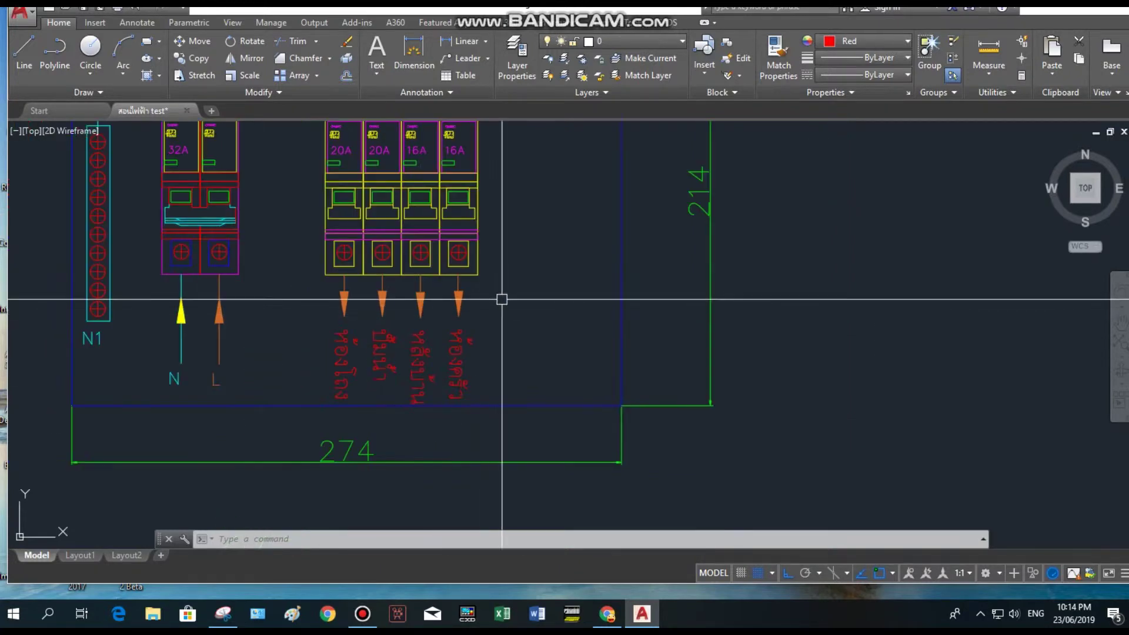